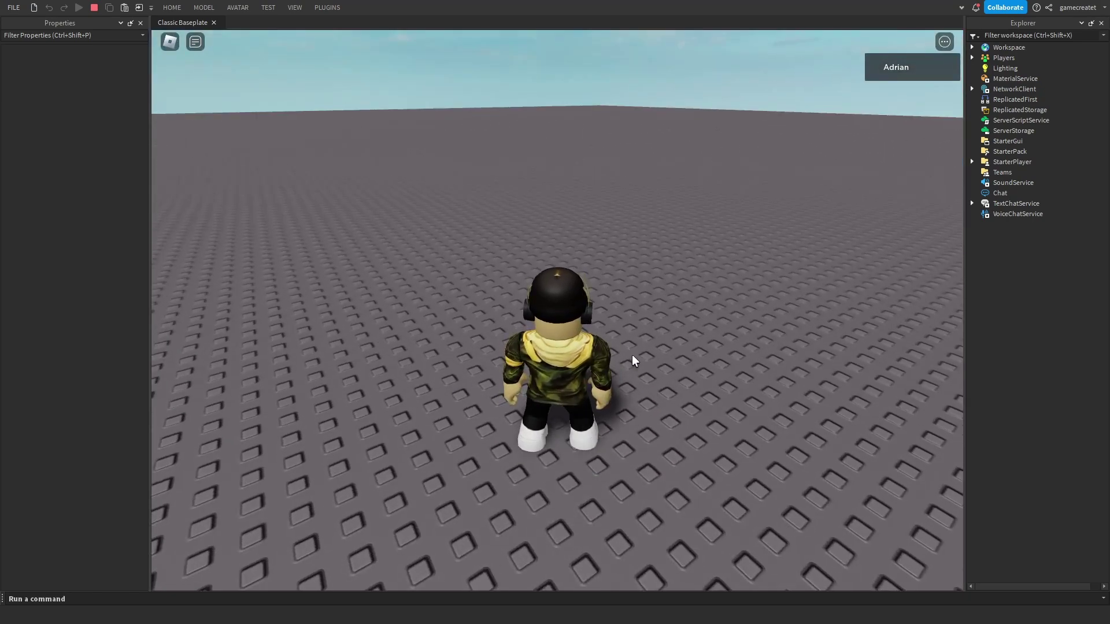
right_click_drag(397, 192, 393, 191)
scroll(393, 191, "up", 2)
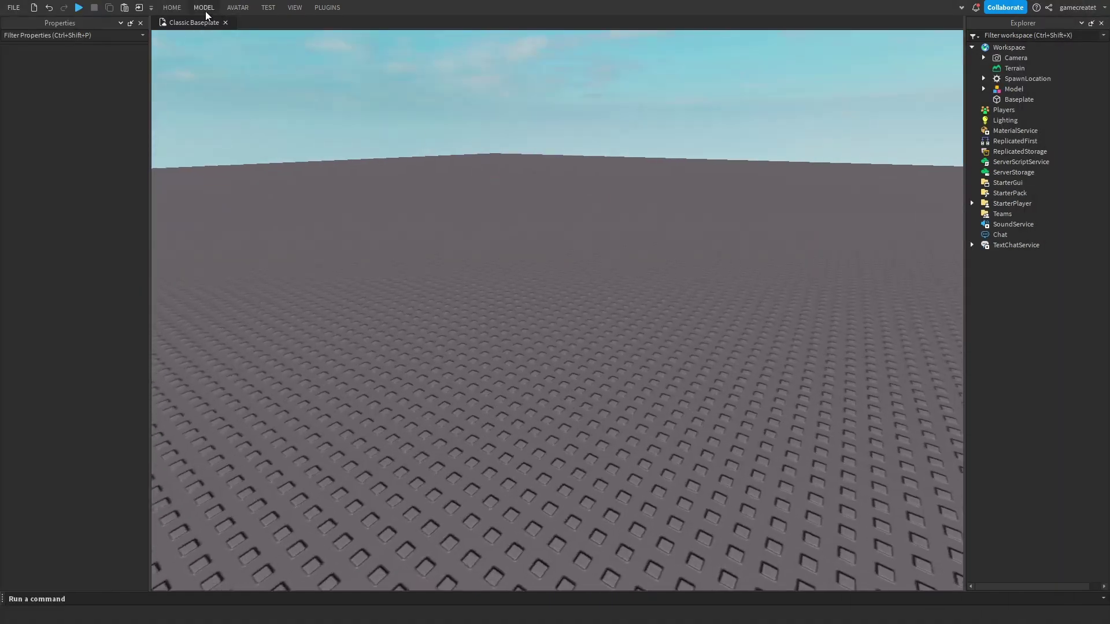
- Insert a cylinder part onto the baseplate
left_click(172, 8)
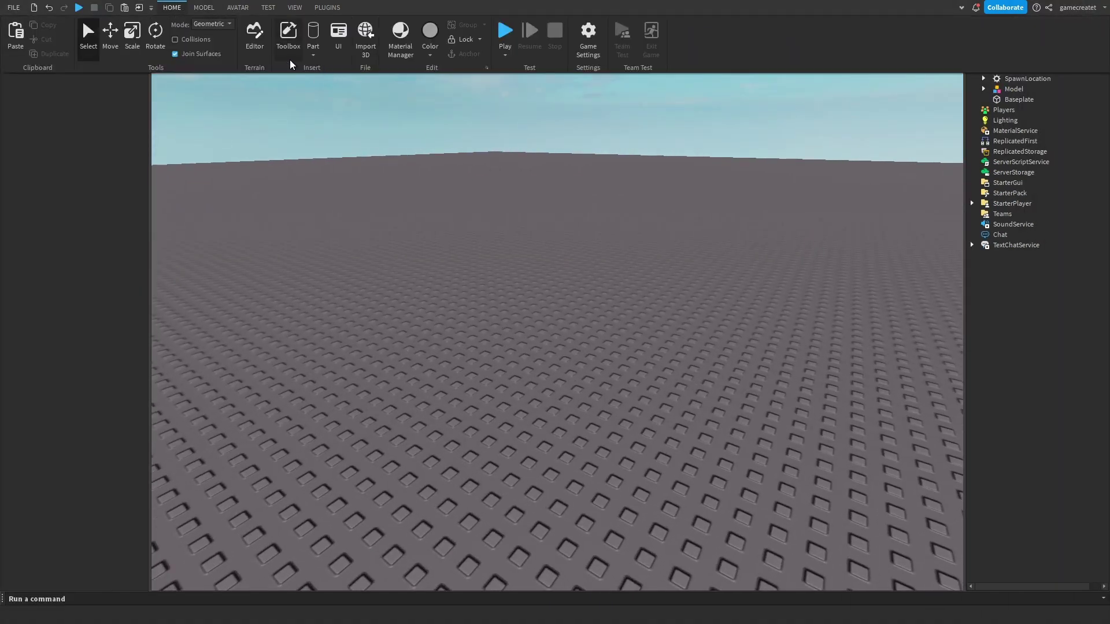
left_click(314, 41)
right_click_drag(300, 89, 333, 62)
scroll(300, 89, "up", 3)
- Rotate the cylinder 90 degrees to lie flat and scale it into a disc about 0.11 studs thick
left_click(172, 8)
left_click(132, 39)
right_click_drag(327, 143, 332, 146)
left_click(169, 8)
left_click(153, 32)
left_click_drag(414, 296, 419, 414)
left_click(173, 12)
left_click(123, 32)
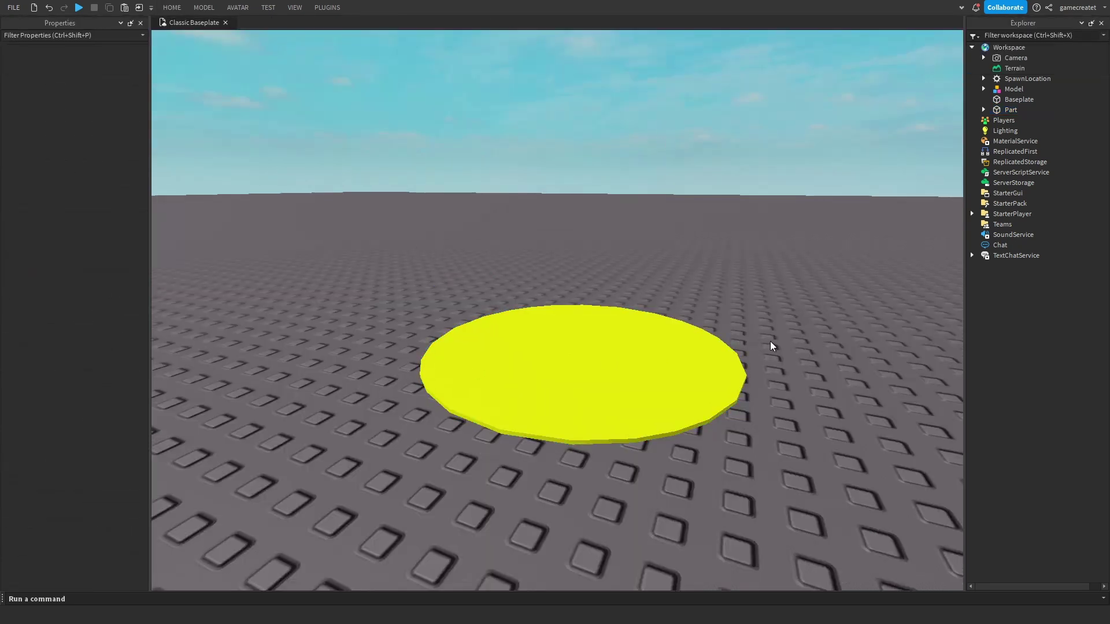
right_click_drag(770, 346, 565, 323)
left_click(543, 327)
left_click(167, 7)
left_click(553, 216)
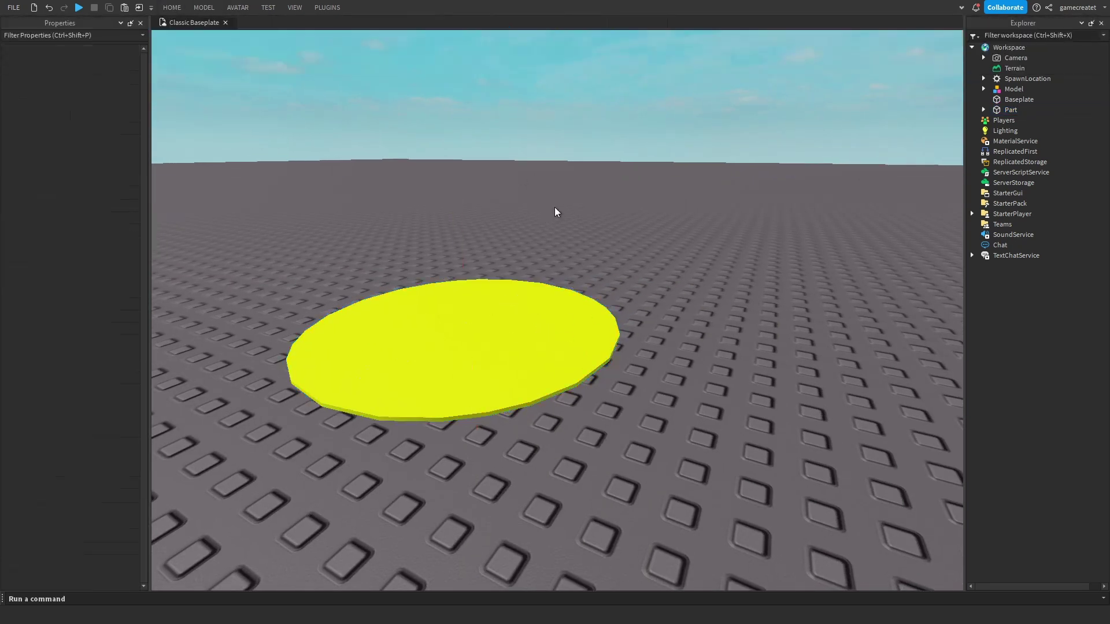
scroll(565, 258, "up", 4)
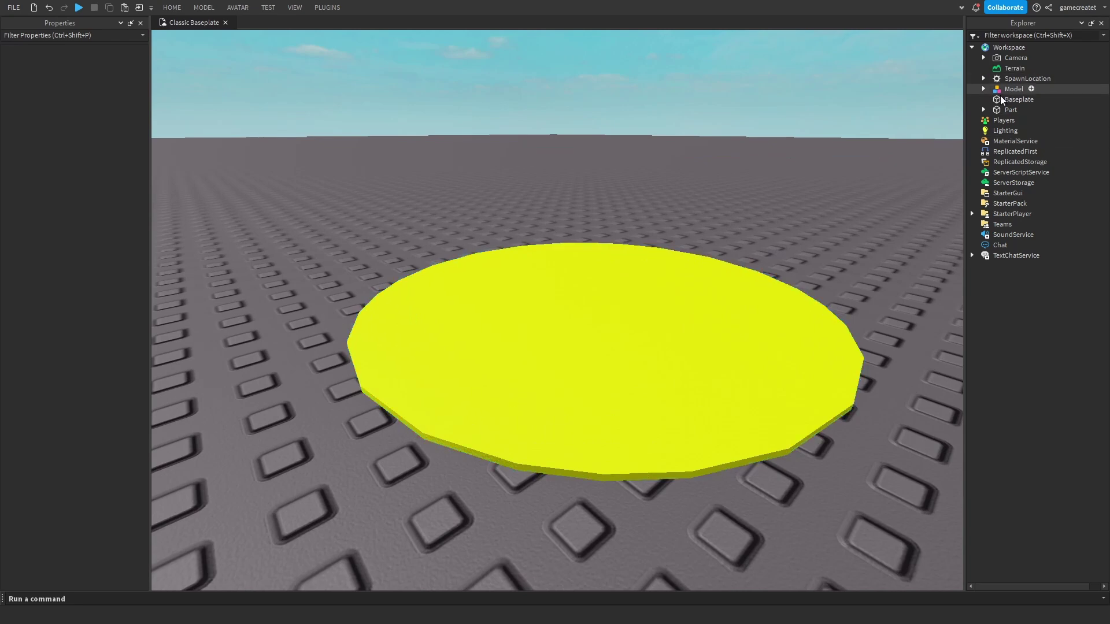
scroll(844, 119, "down", 5)
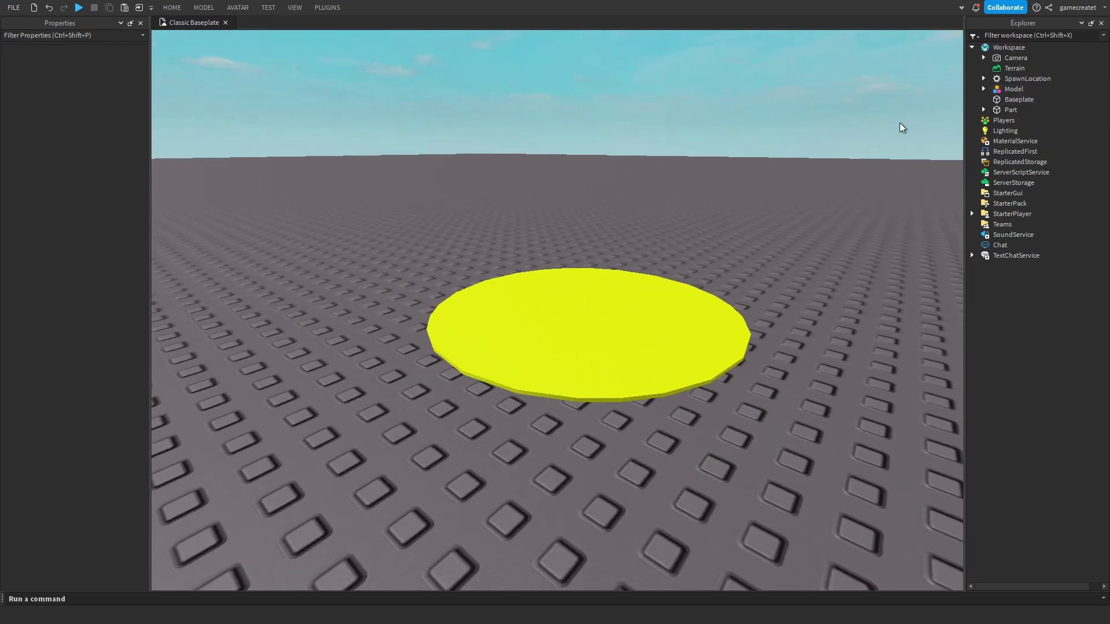
right_click_drag(903, 126, 961, 126)
- Add a BillboardGui to the yellow disc part
left_click(992, 102)
left_click(1001, 119)
left_click(1013, 110)
left_click(1011, 111)
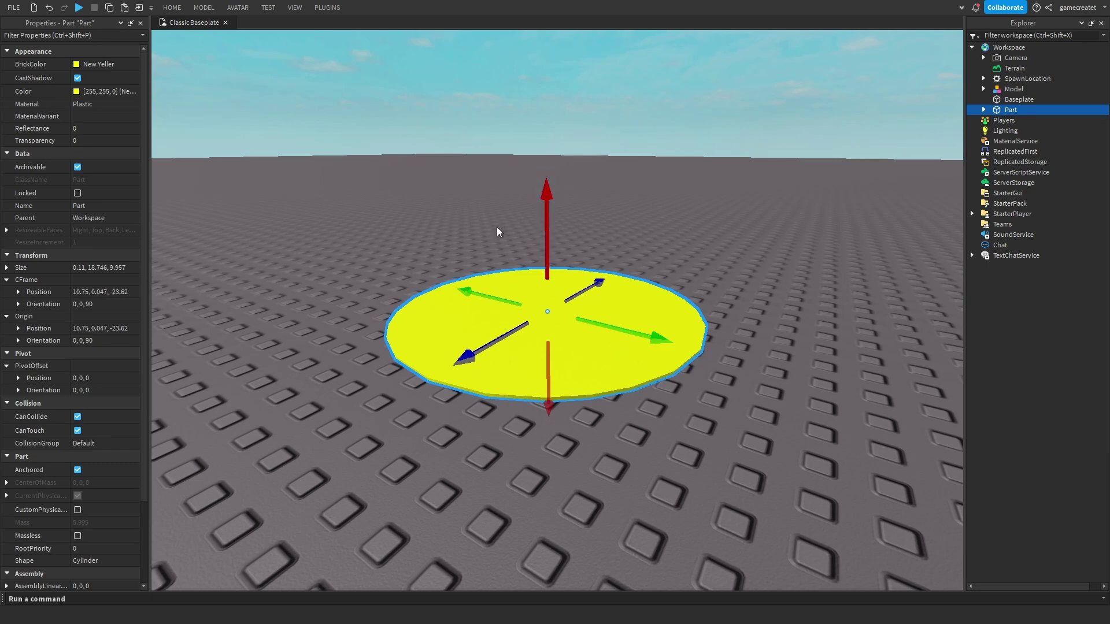
key("ctrl+i")
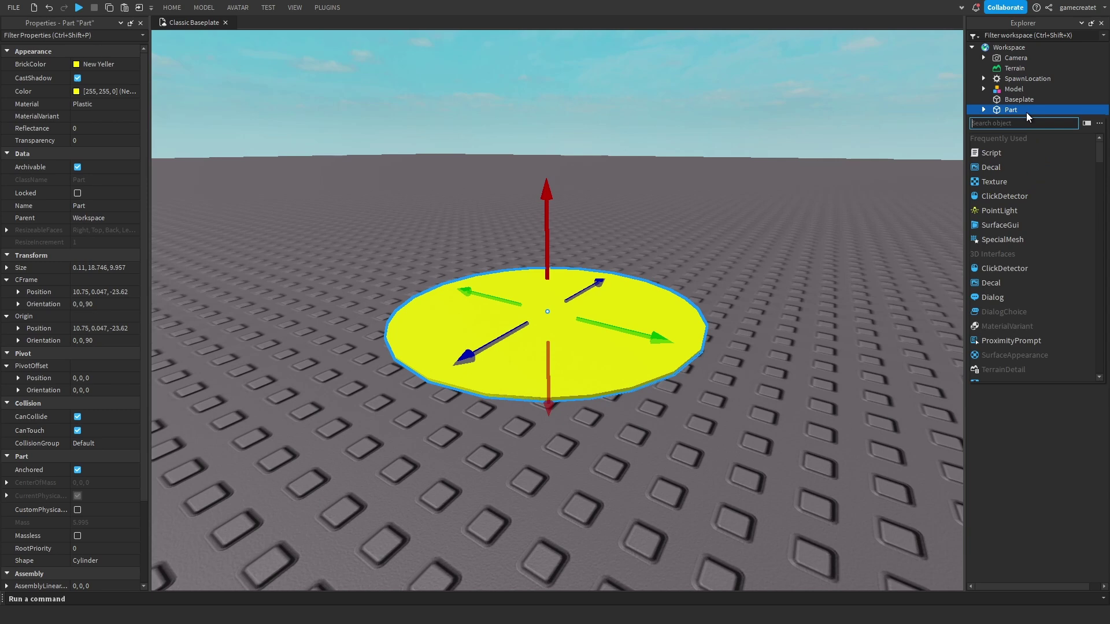
scroll(1043, 172, "down", 8)
left_click(1024, 273)
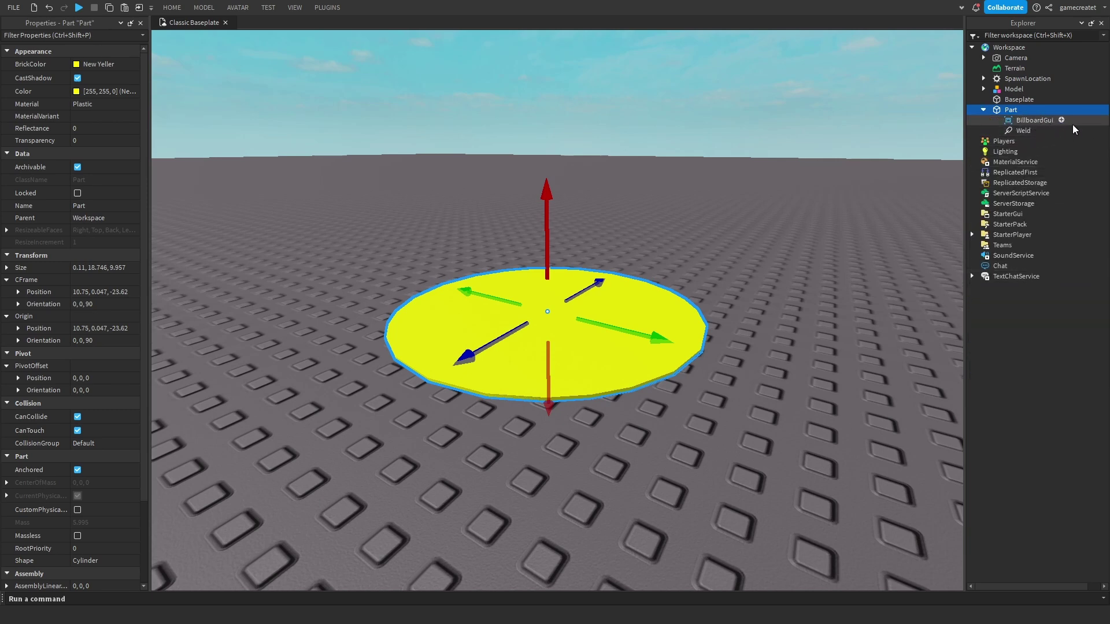
- Add a TextLabel inside the disc's BillboardGui
right_click_drag(634, 202, 634, 206)
scroll(634, 206, "up", 5)
scroll(634, 206, "down", 4)
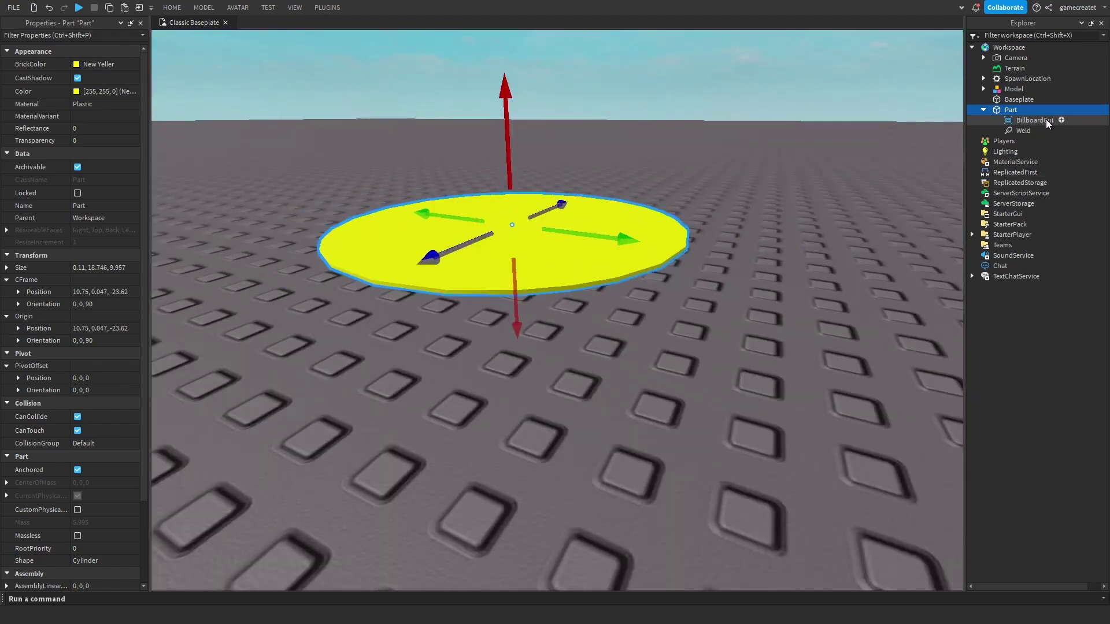
left_click(1063, 121)
type("te")
key("Return")
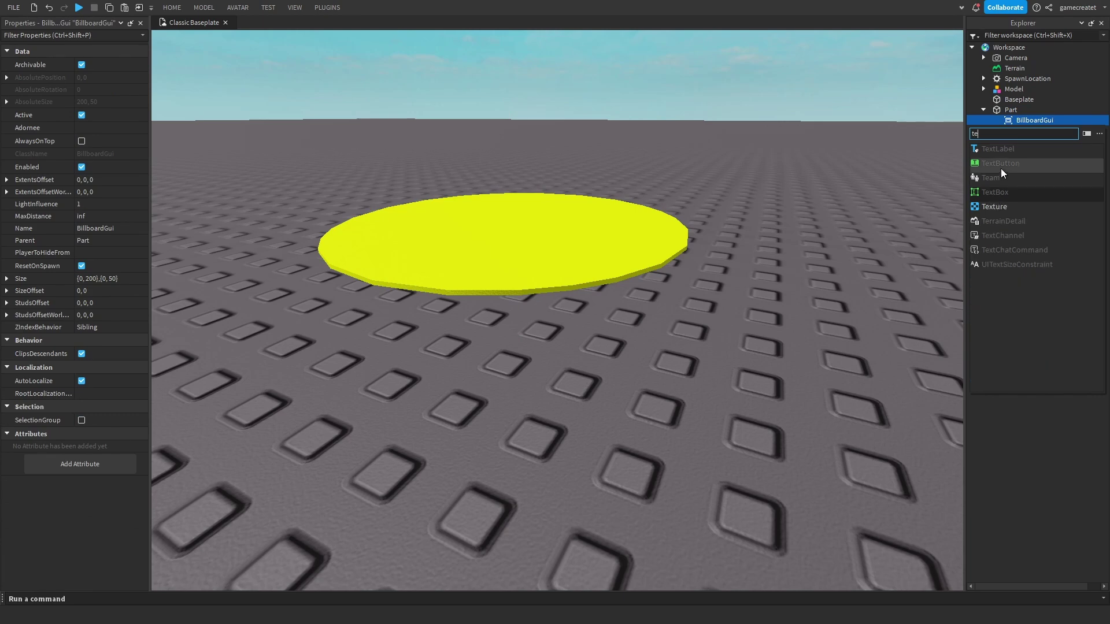
scroll(782, 161, "up", 5)
scroll(783, 160, "down", 3)
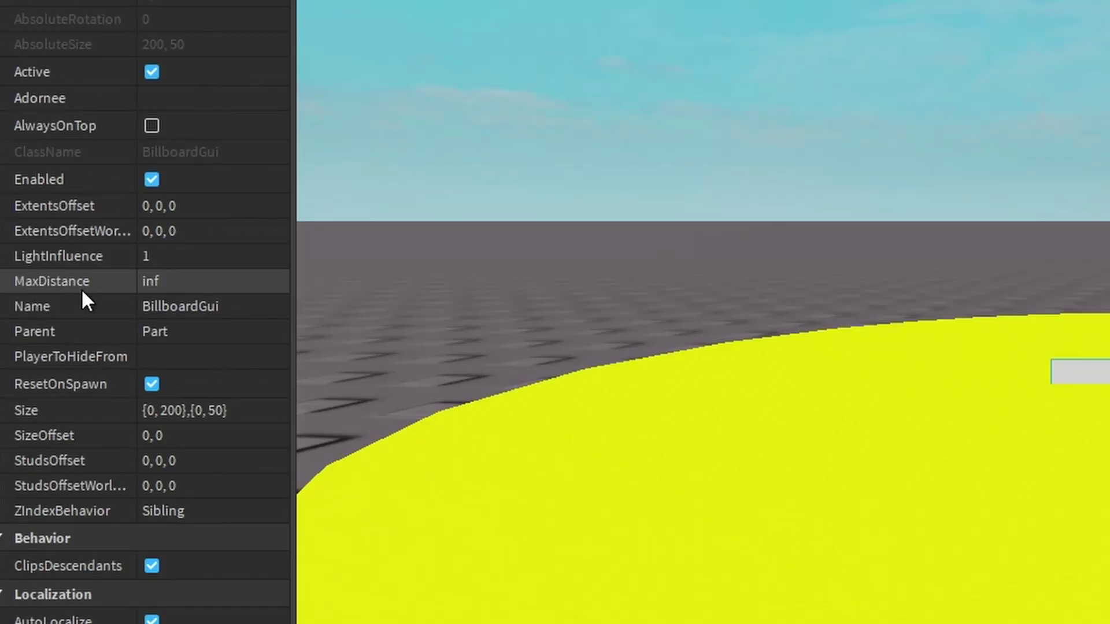
- Limit the BillboardGui's MaxDistance to 100
left_click(207, 283)
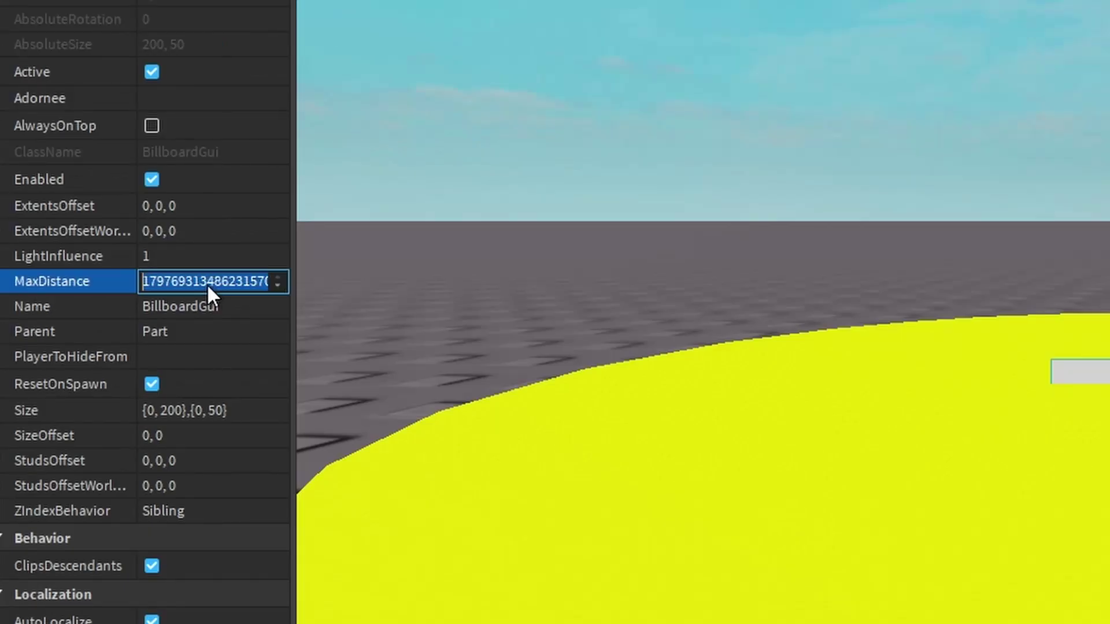
key("BackSpace")
type("100")
key("Return")
- Examine the billboard label from near and far to check its viewing distance limit
scroll(245, 182, "down", 10)
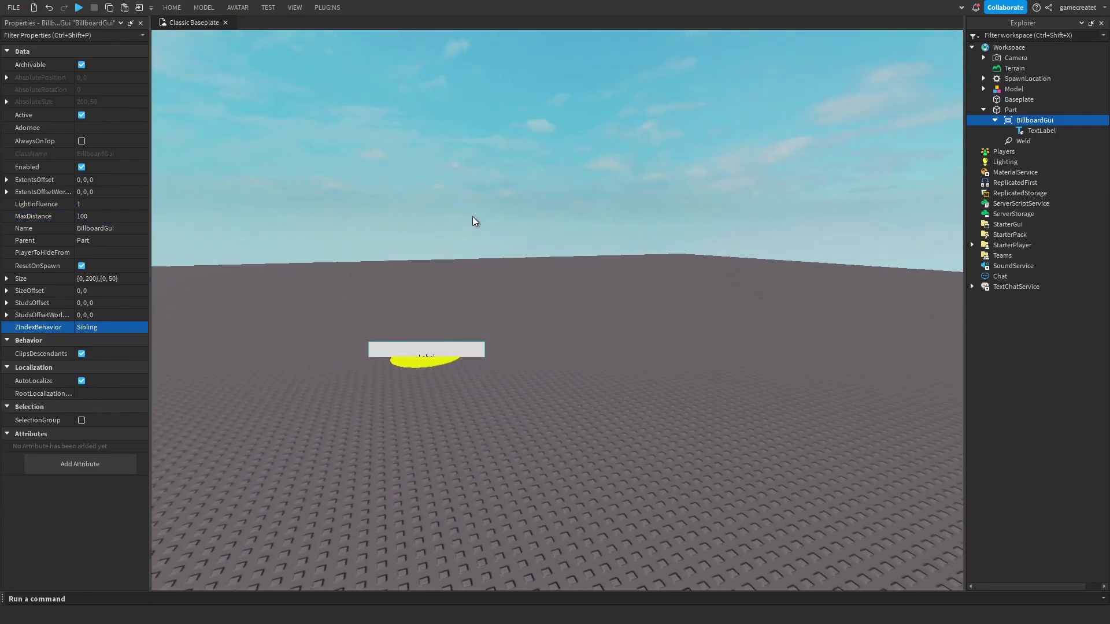
scroll(508, 197, "down", 5)
scroll(552, 280, "up", 10)
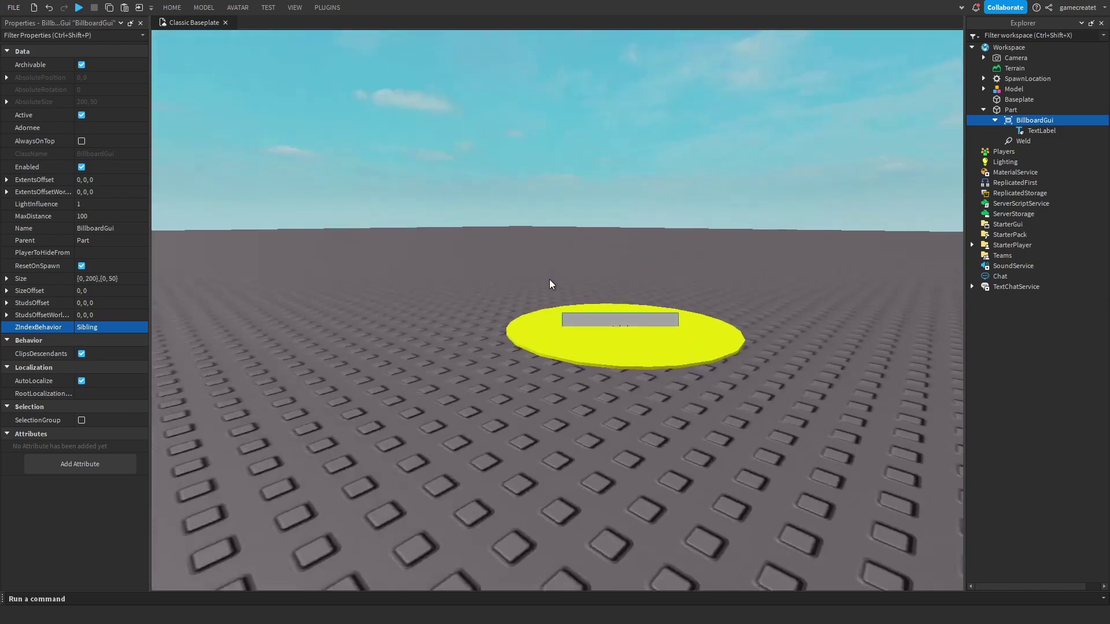
right_click_drag(549, 279, 549, 279)
scroll(549, 279, "down", 10)
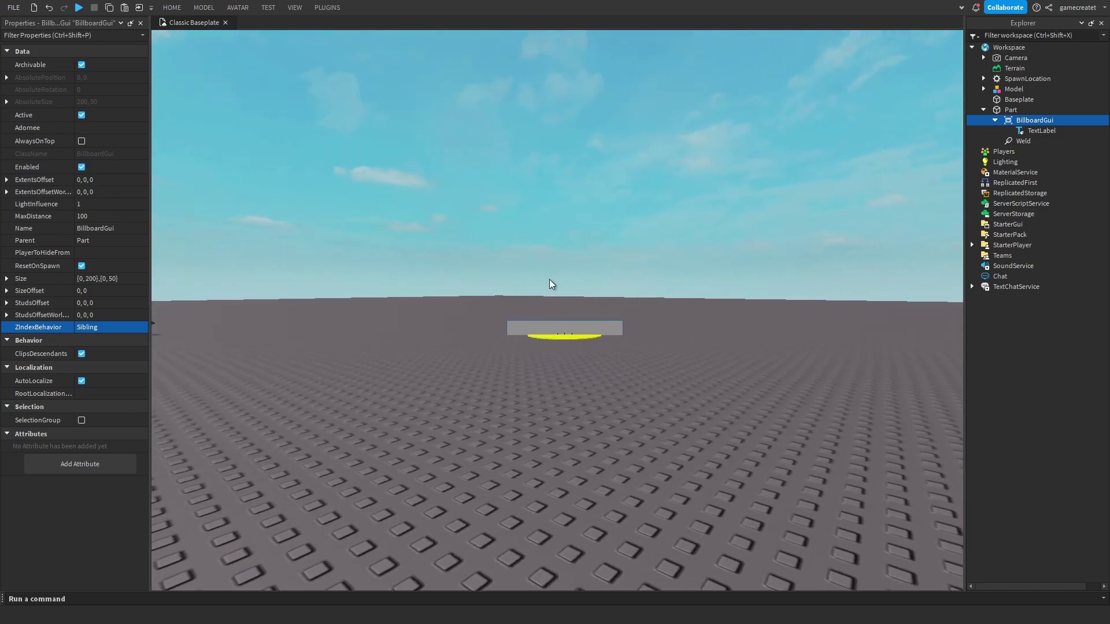
key("w")
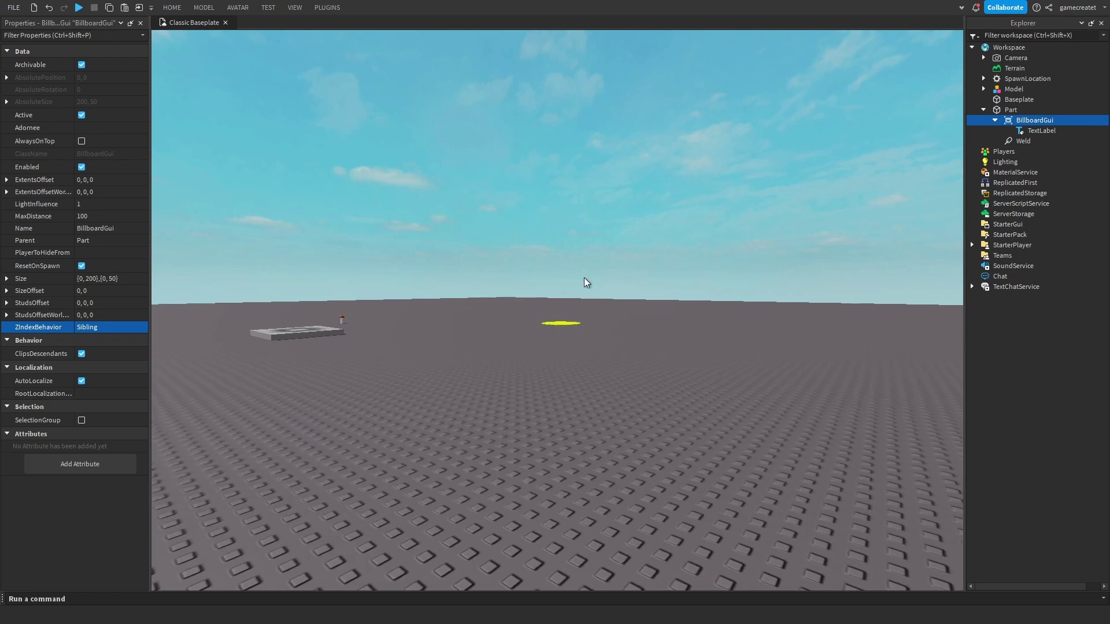
key("w")
right_click_drag(512, 368, 513, 369)
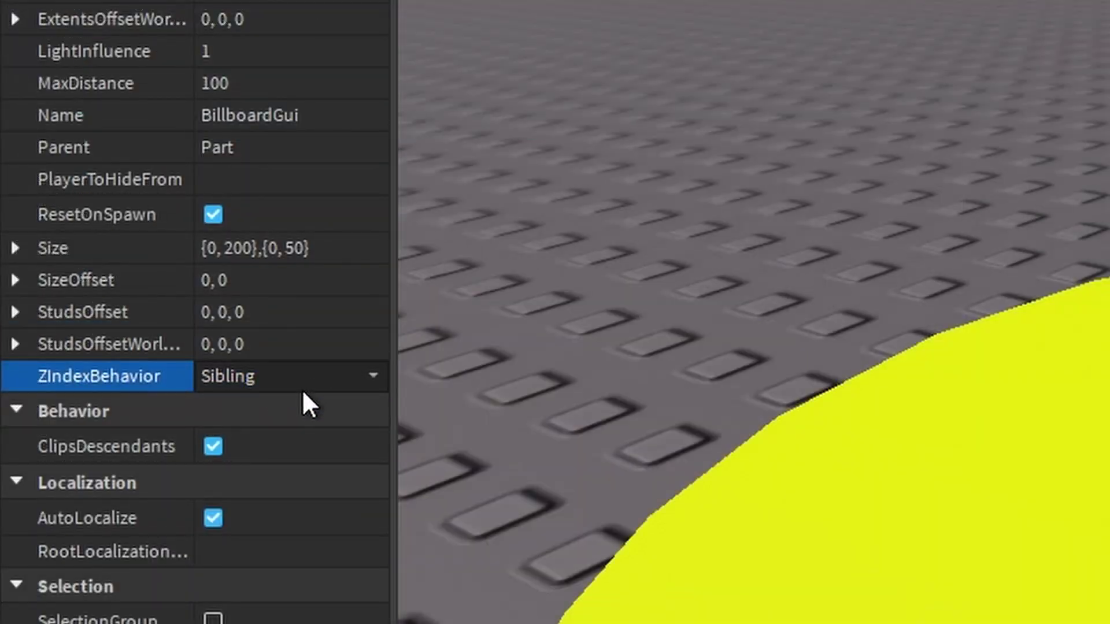
- Set the BillboardGui's ZIndexBehavior to Global
left_click(373, 378)
left_click(292, 405)
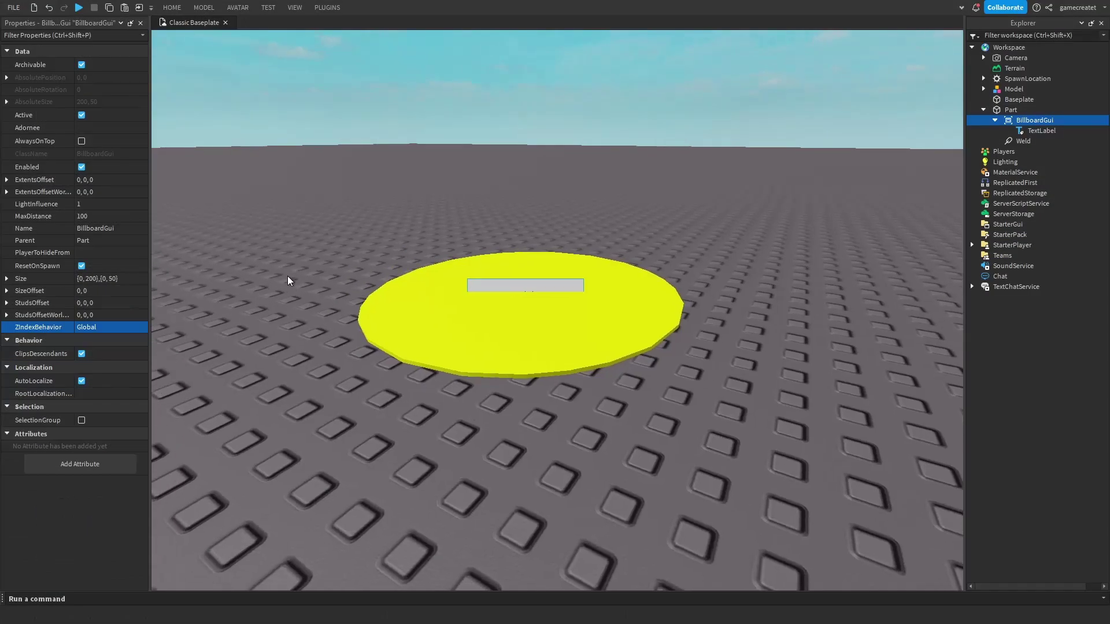
key("w")
right_click_drag(288, 276, 287, 247)
key("a")
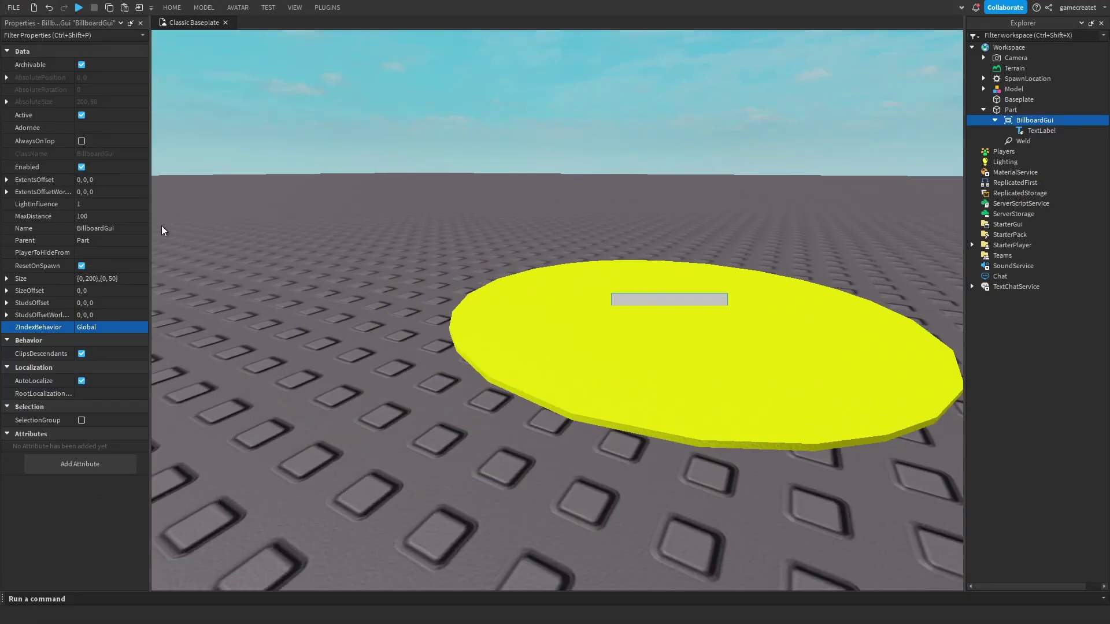
key("d")
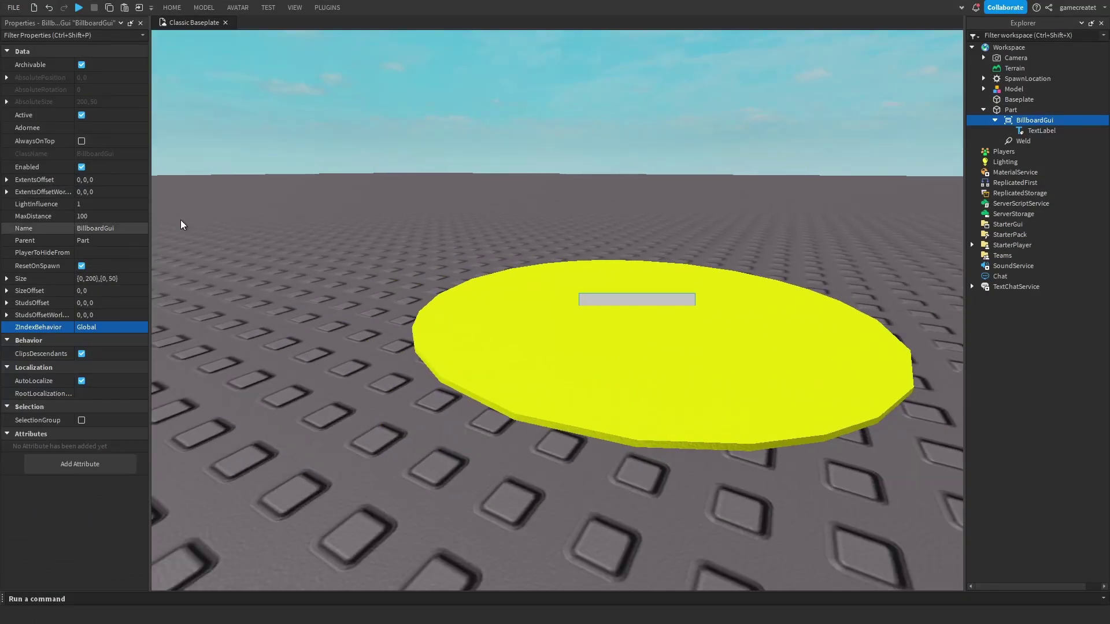
- Set the BillboardGui's size to {0, 200},{0, 200}
left_click(114, 279)
right_click_drag(538, 320, 552, 330)
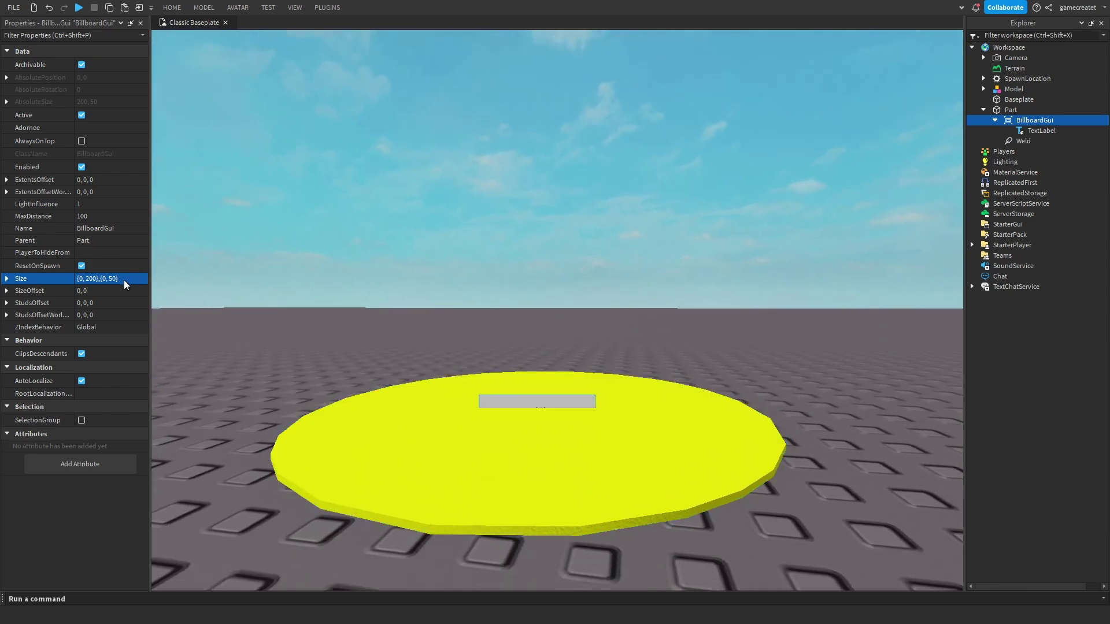
key("BackSpace")
key("BackSpace")
type("200")
key("Return")
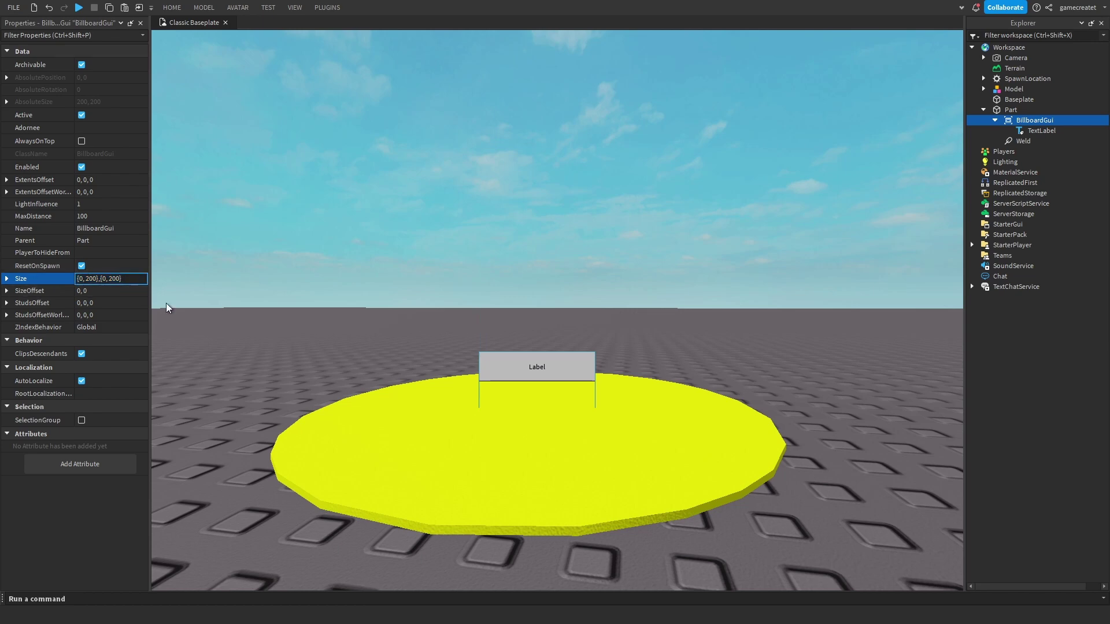
right_click_drag(305, 335, 307, 333)
left_click(307, 333)
- Make the TextLabel's background fully transparent by setting its transparency to 1
left_click(1041, 130)
left_click(91, 178)
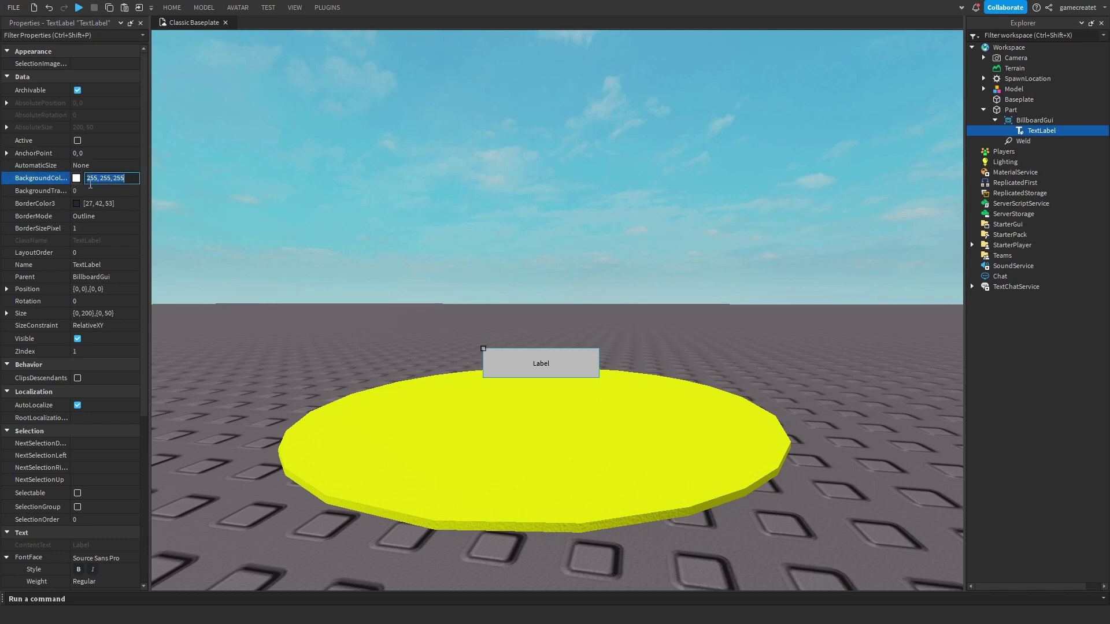
left_click(113, 190)
left_click_drag(114, 191, 240, 216)
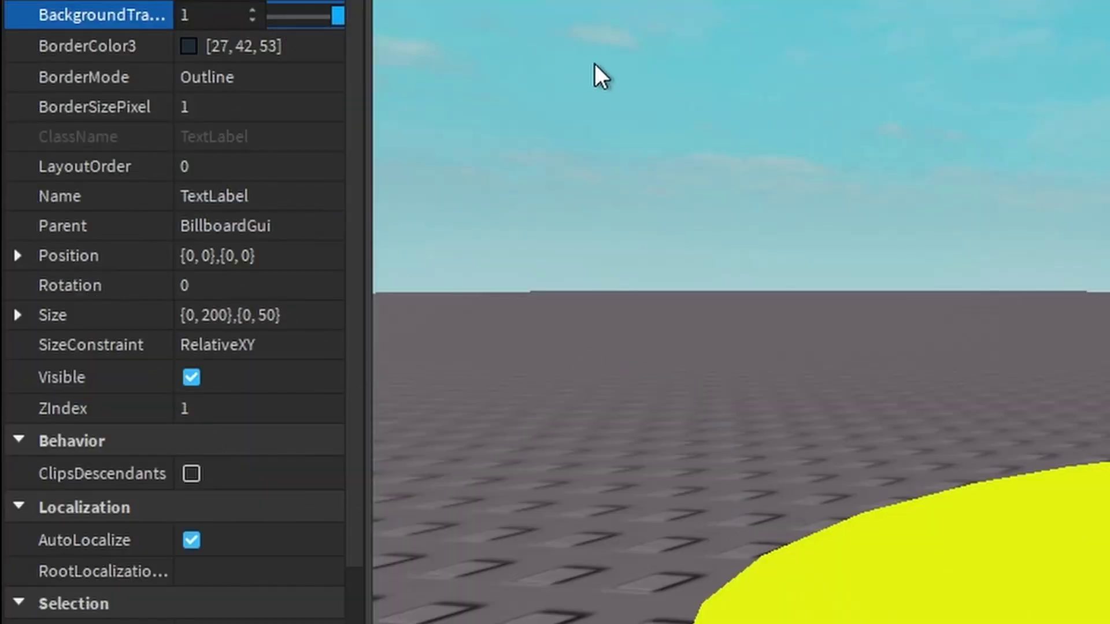
- Set the TextLabel's font to Fredoka One and its text color to 255, 225, 0
scroll(266, 145, "down", 5)
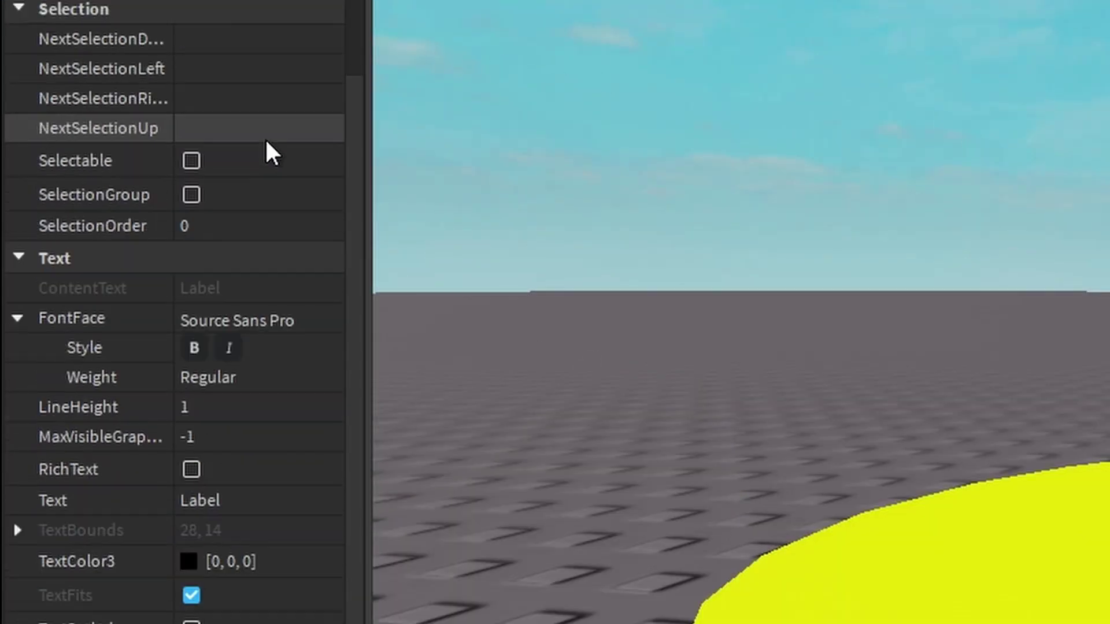
left_click(254, 319)
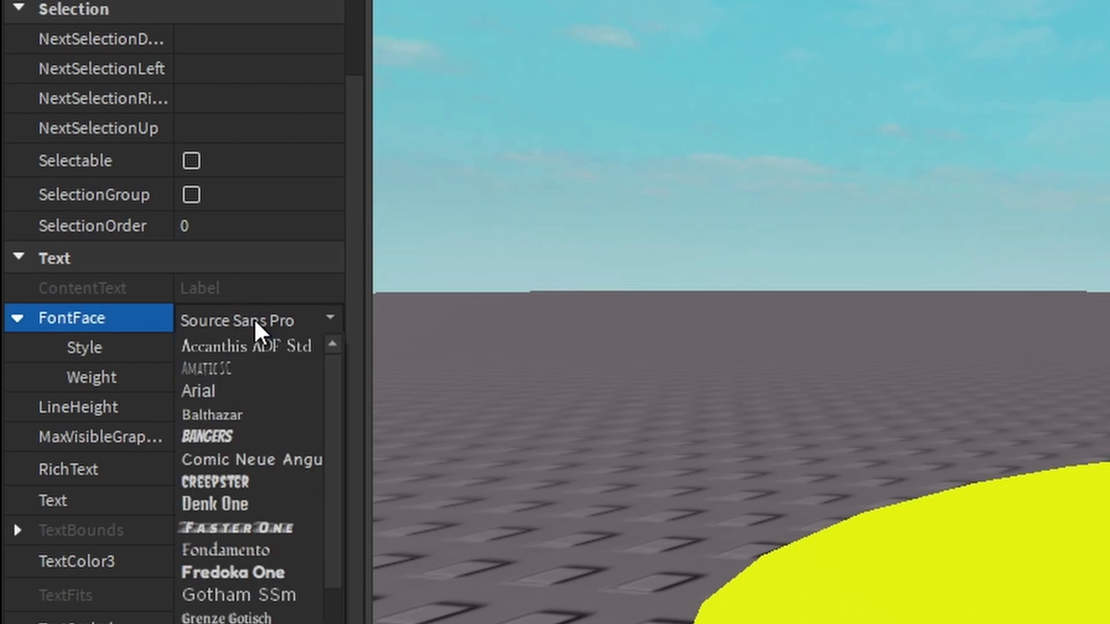
left_click(234, 572)
left_click(188, 562)
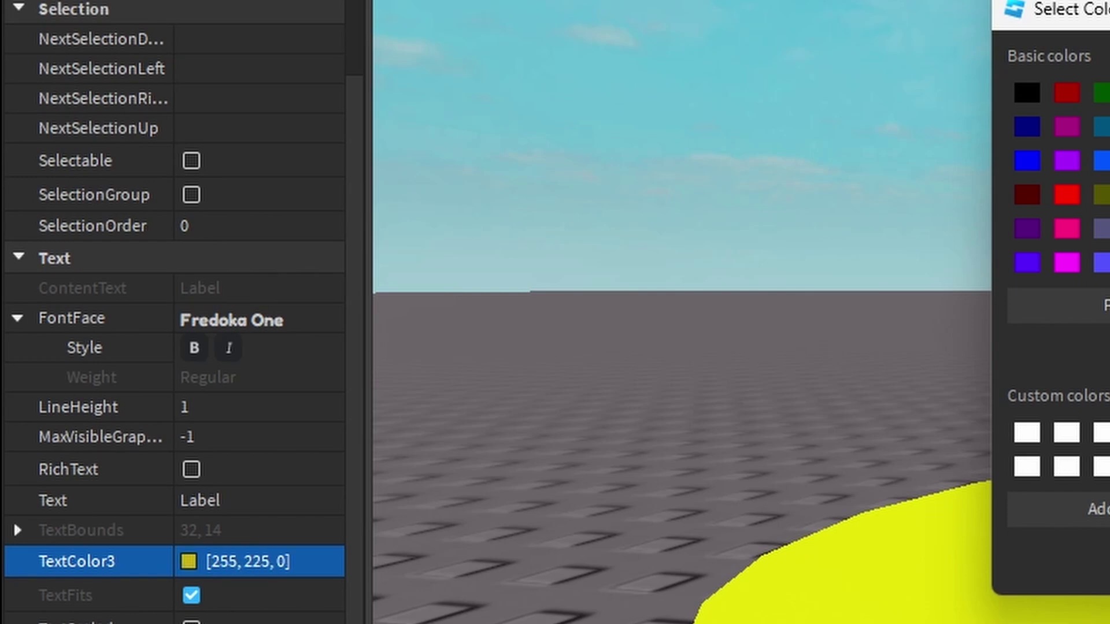
key("Return")
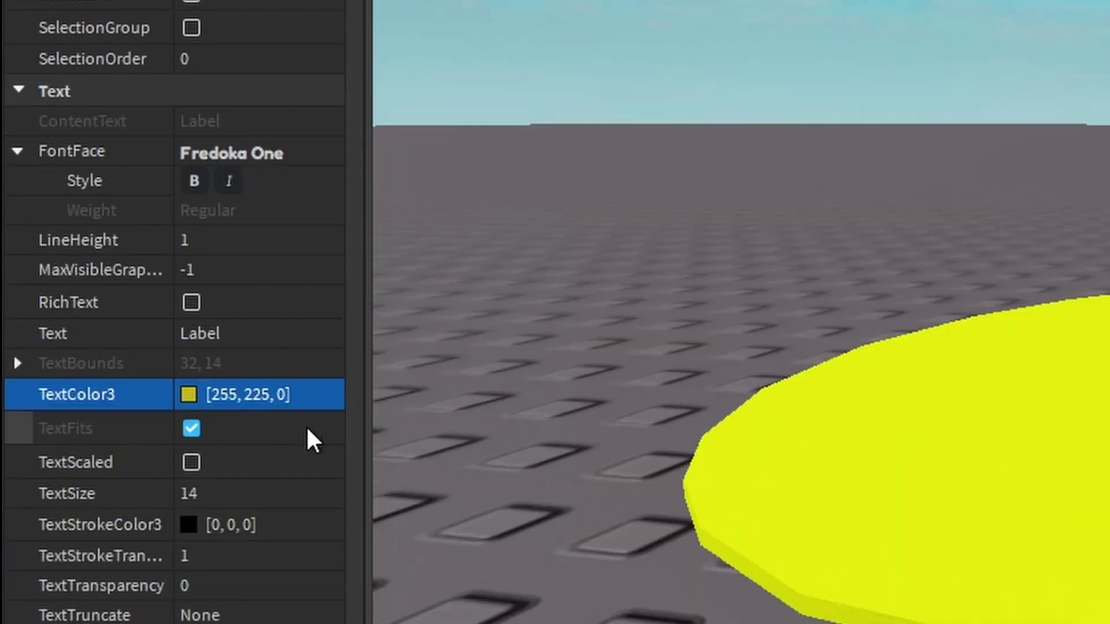
- Turn on TextScaled for the TextLabel so its text fills the label
left_click(192, 466)
right_click_drag(775, 387, 776, 387)
scroll(776, 387, "up", 3)
scroll(775, 387, "down", 4)
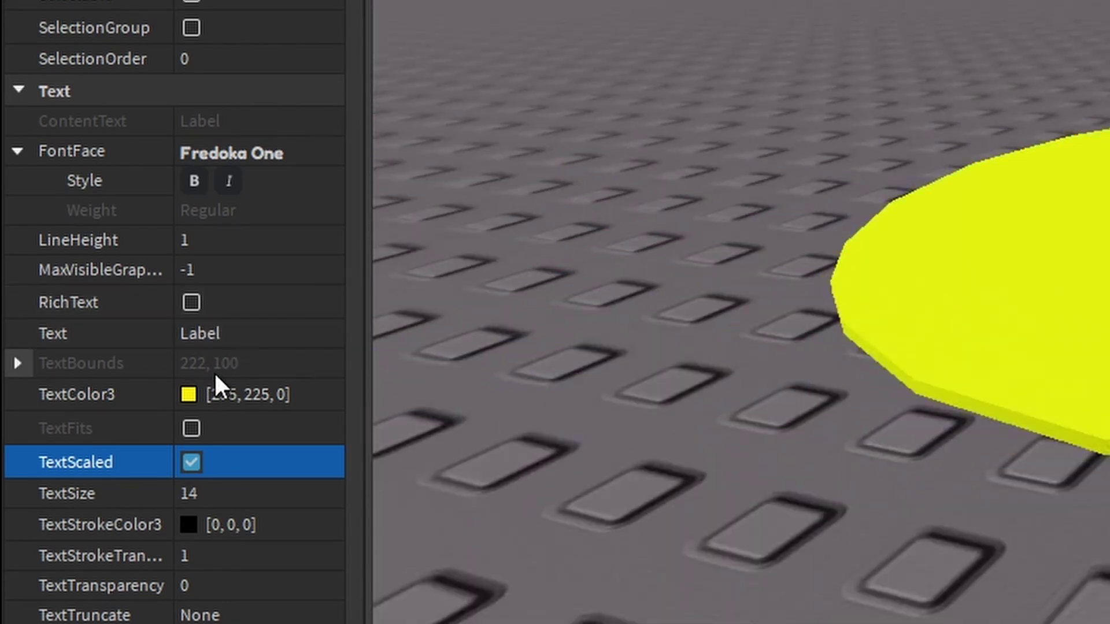
- Change the TextLabel's text color to blue 0, 68, 255
left_click(198, 390)
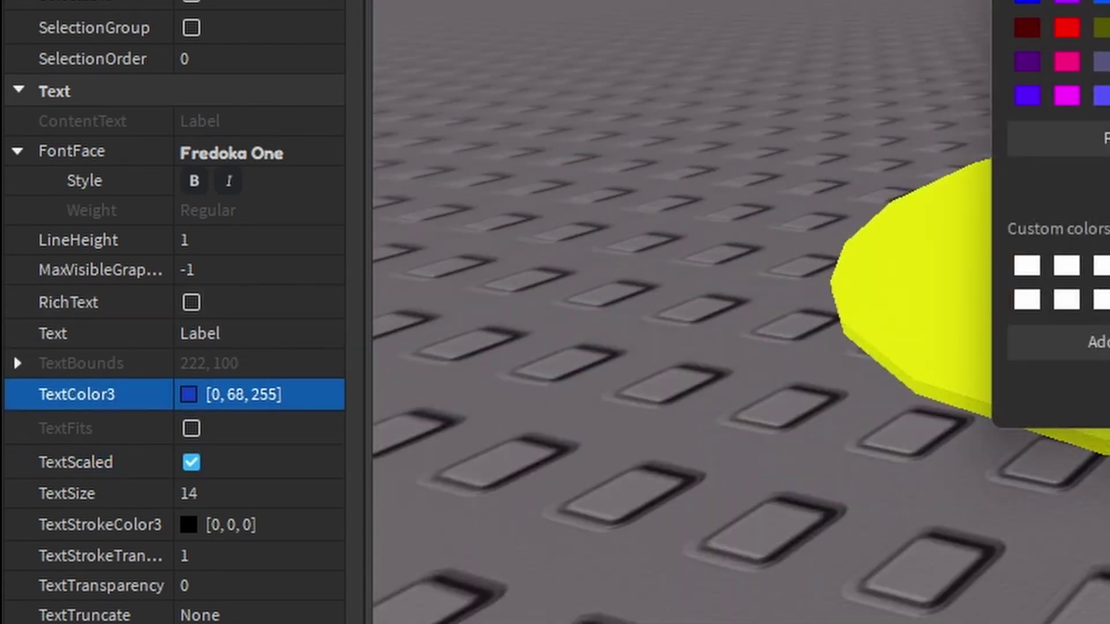
left_click(653, 418)
right_click_drag(676, 424, 647, 457)
scroll(647, 457, "up", 2)
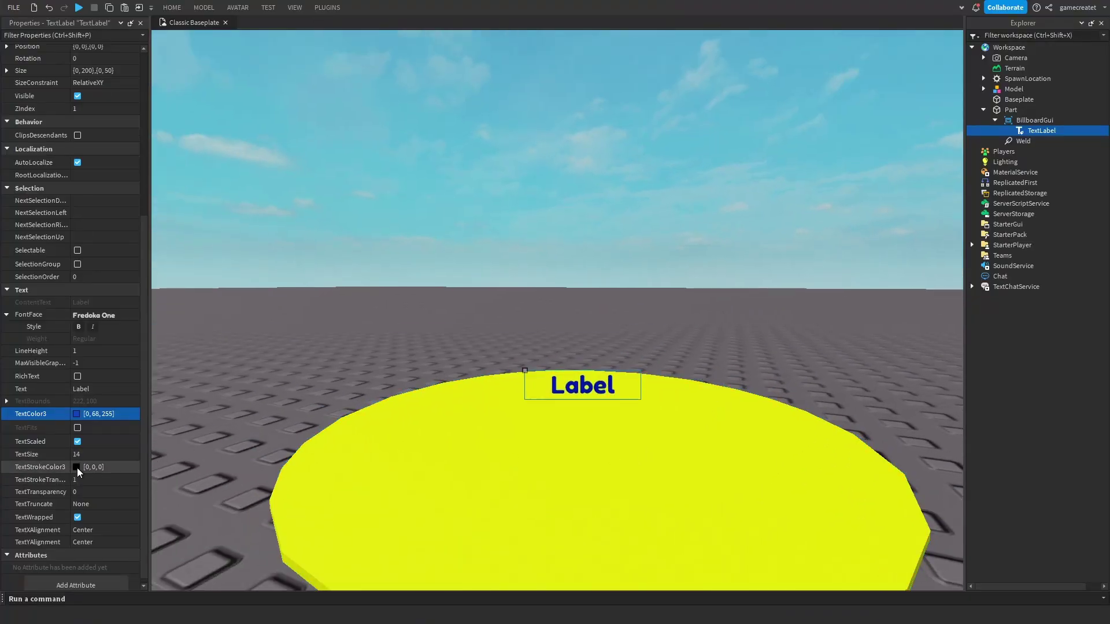
- Change the TextLabel's text color to cyan 0, 234, 255
left_click(77, 415)
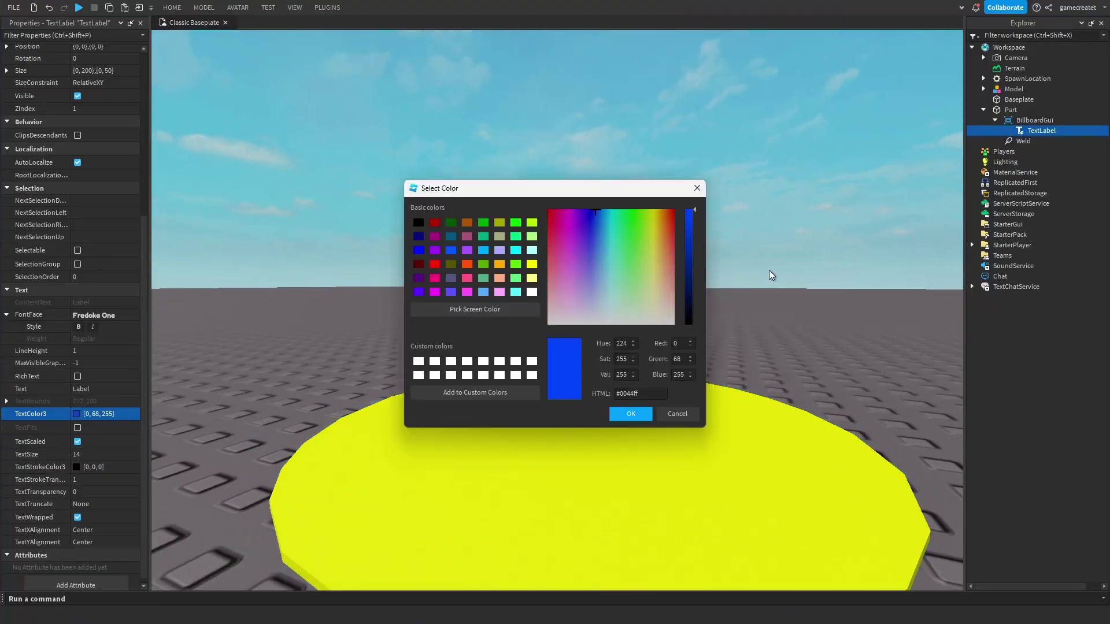
left_click_drag(601, 213, 610, 209)
left_click(631, 414)
right_click_drag(647, 411, 565, 423)
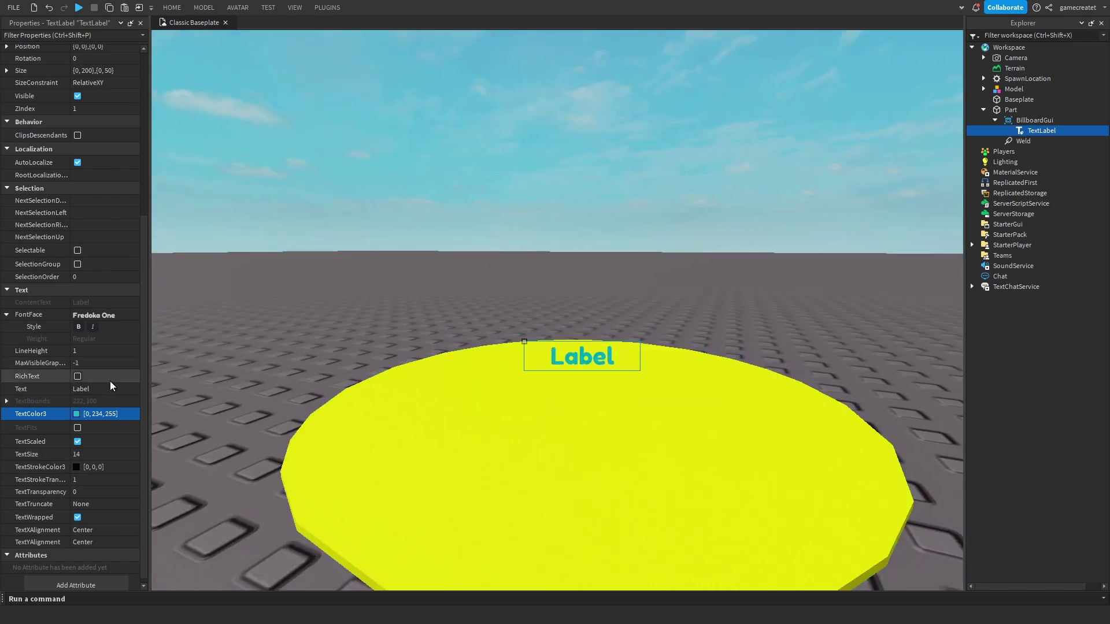
- Replace the TextLabel's text with "Sell"
left_click(112, 389)
key("BackSpace")
type("Sell")
key("Return")
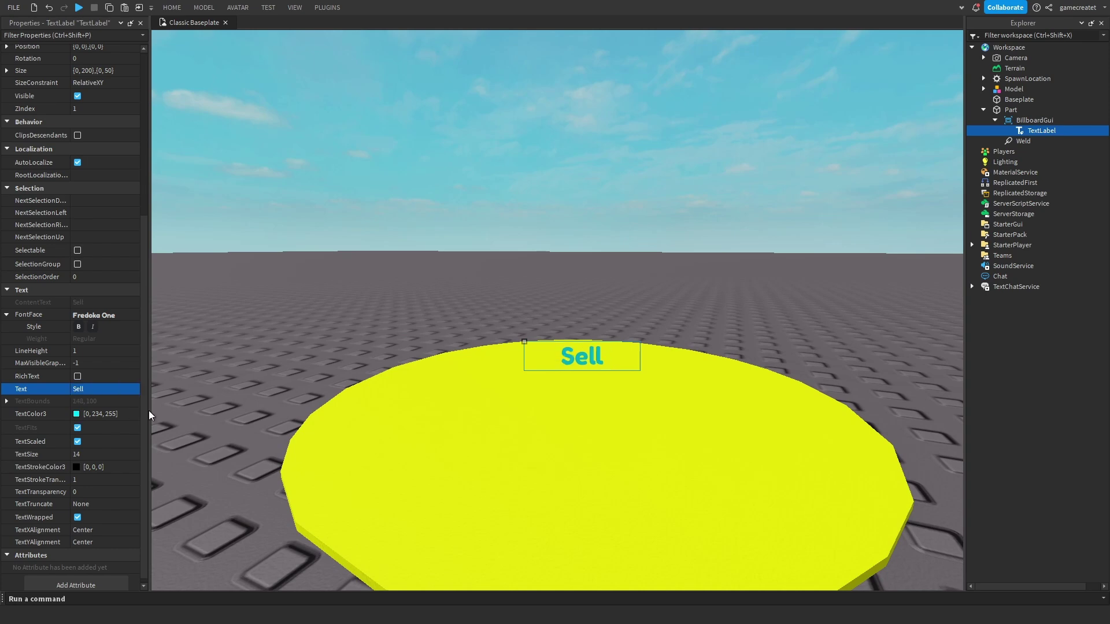
- Set the TextLabel's size to {0, 200},{0, 100} to make the Sell text taller
right_click_drag(407, 321, 413, 322)
scroll(580, 421, "down", 1)
scroll(580, 421, "down", 5)
scroll(580, 422, "up", 3)
right_click_drag(580, 425, 580, 421)
key("w")
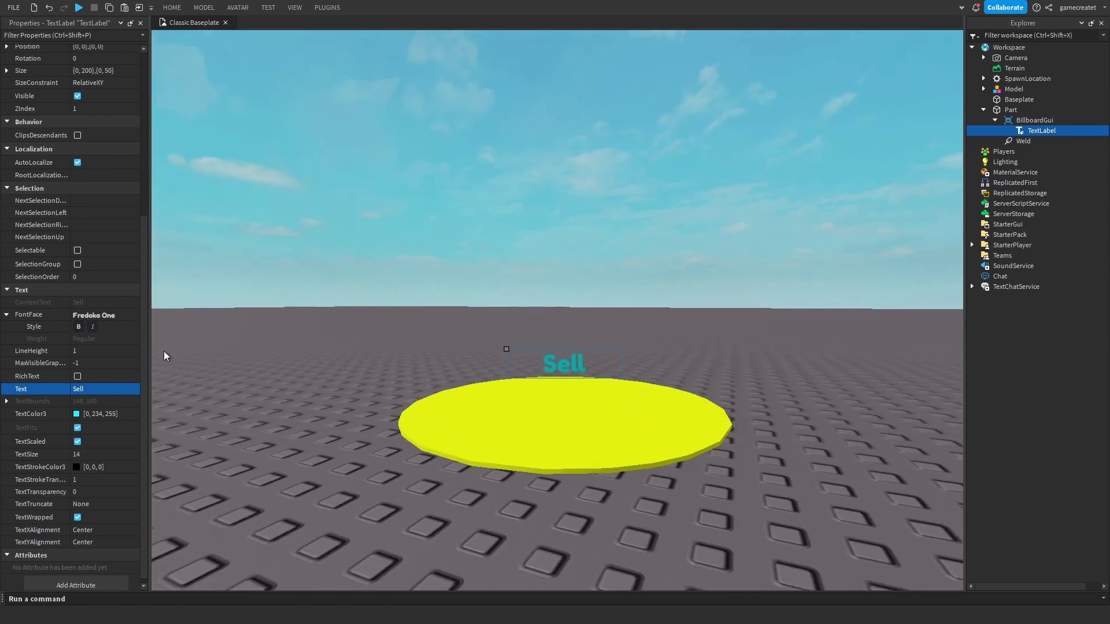
scroll(112, 462, "up", 2)
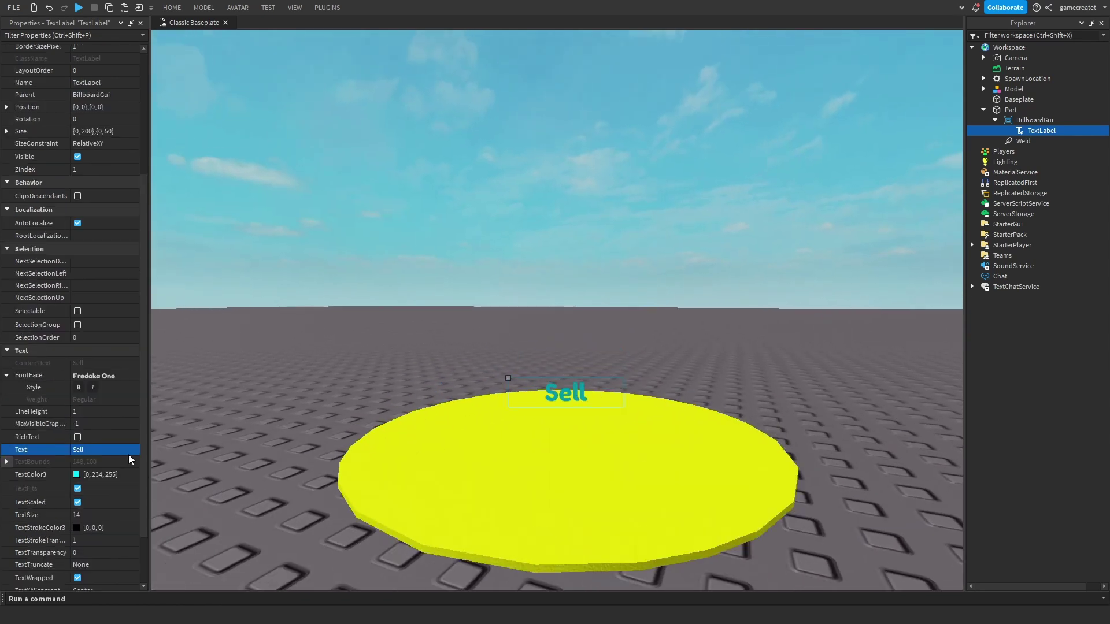
scroll(69, 358, "up", 6)
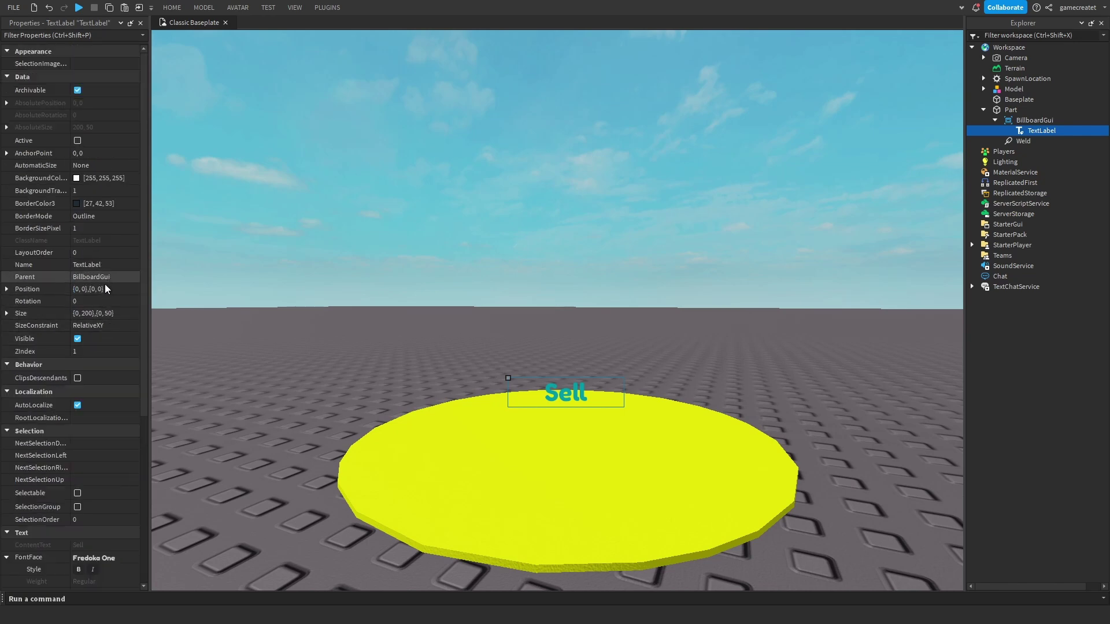
scroll(543, 428, "up", 5)
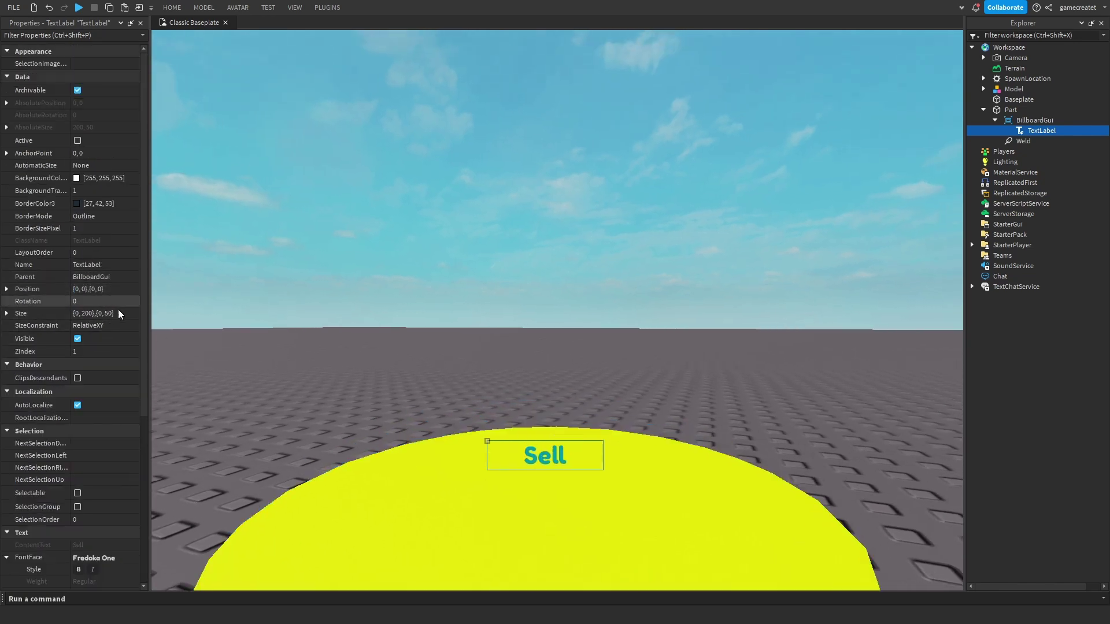
double_click(108, 313)
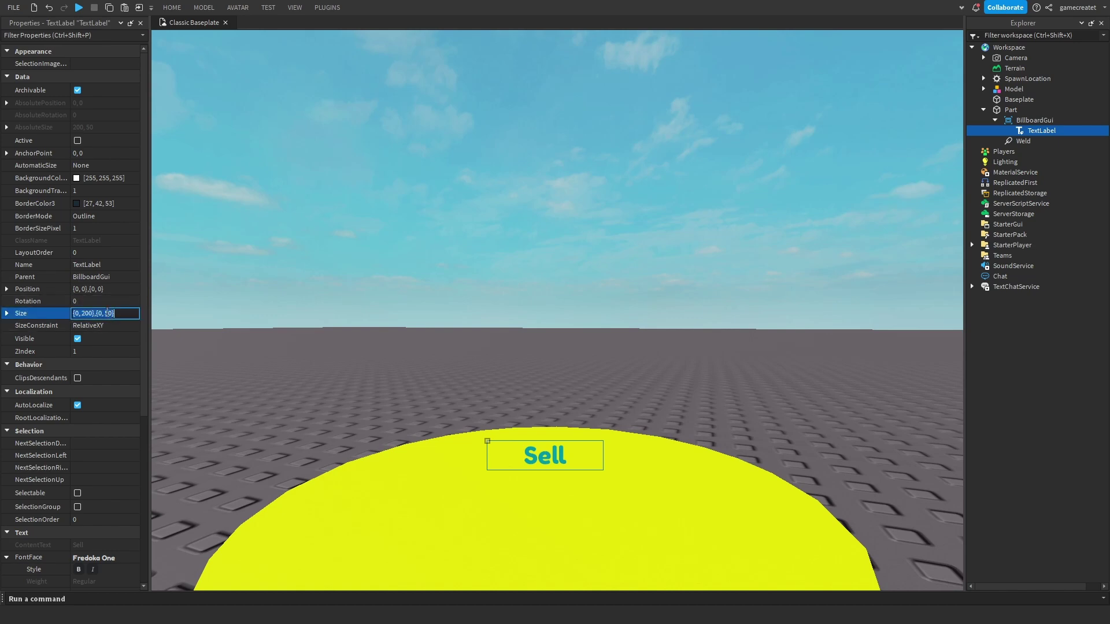
type("100")
key("Return")
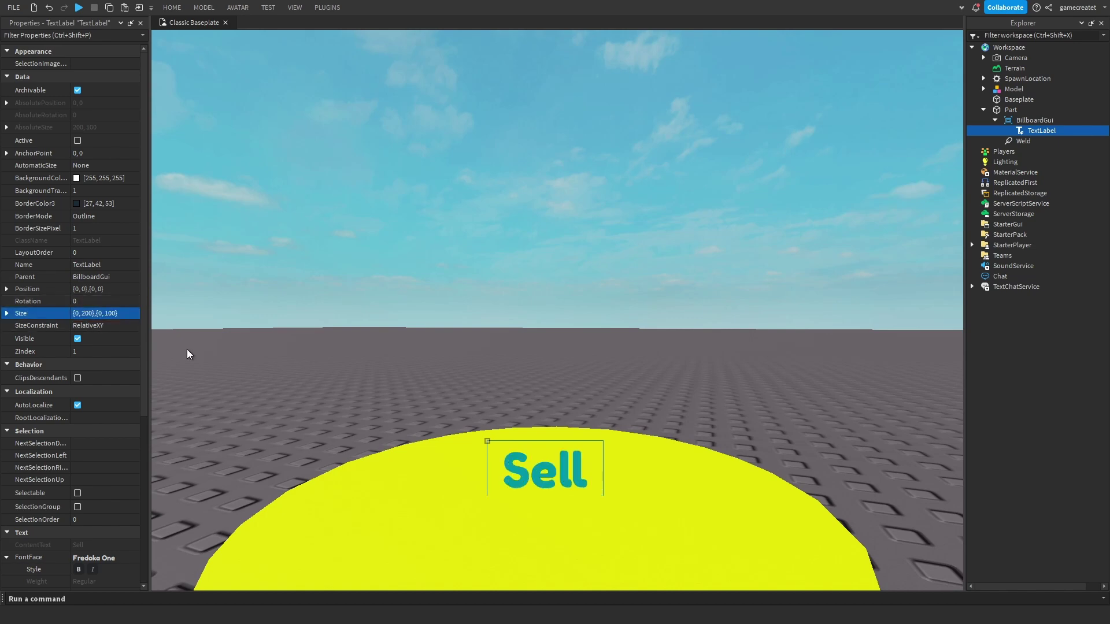
- Check the Sell text at different distances and set the TextLabel's size to {0, 200},{0, 75}
scroll(551, 368, "down", 8)
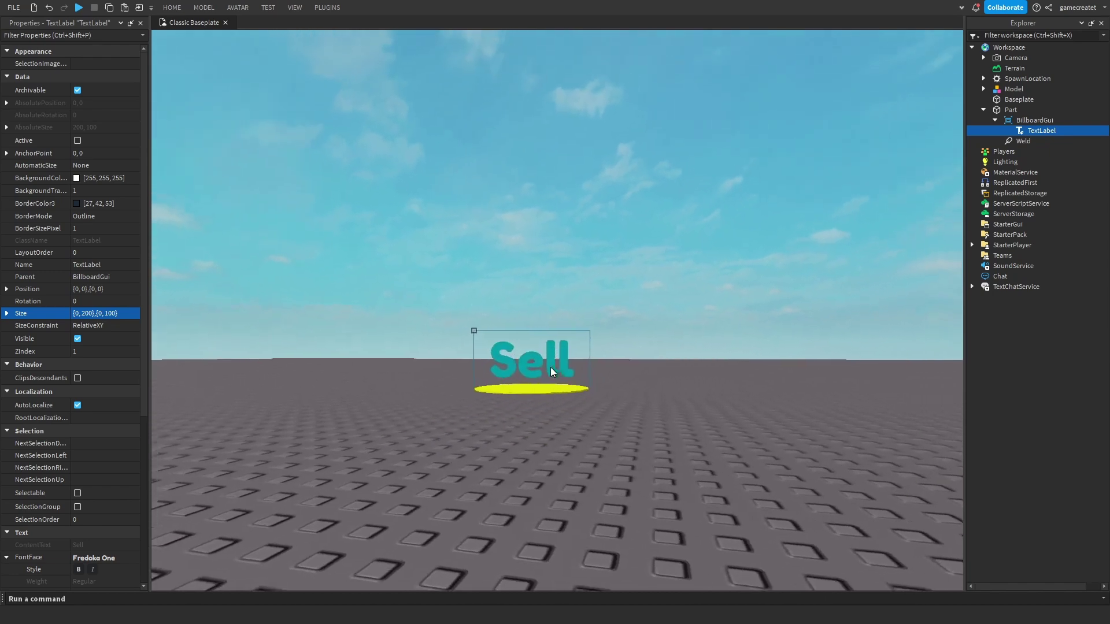
scroll(550, 367, "up", 4)
scroll(550, 368, "down", 6)
scroll(553, 364, "up", 5)
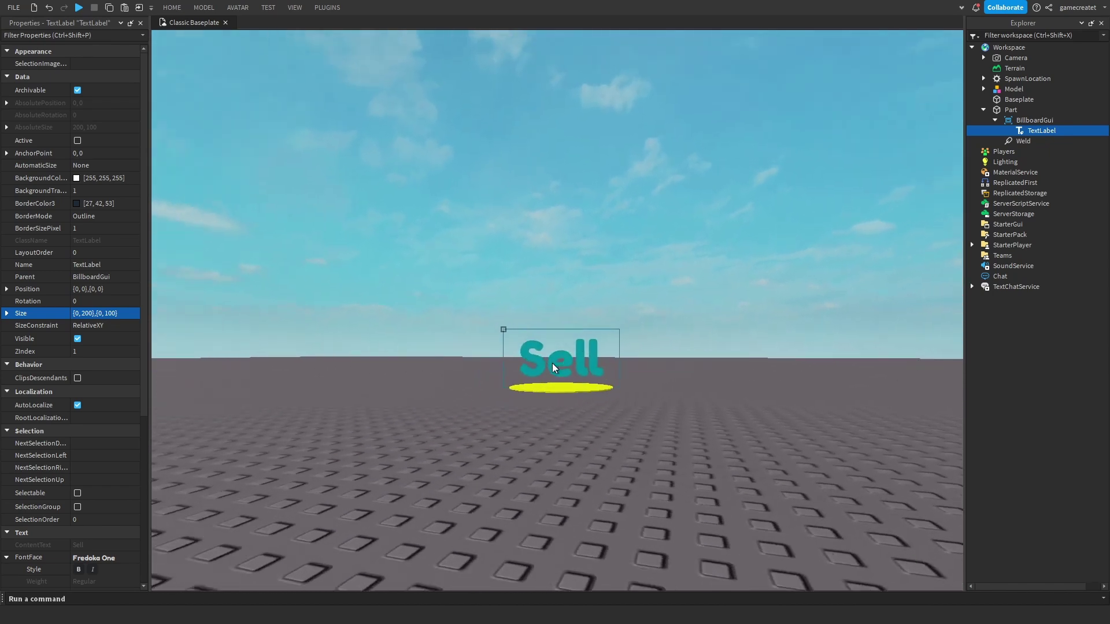
scroll(552, 364, "up", 3)
scroll(557, 360, "down", 3)
left_click(109, 314)
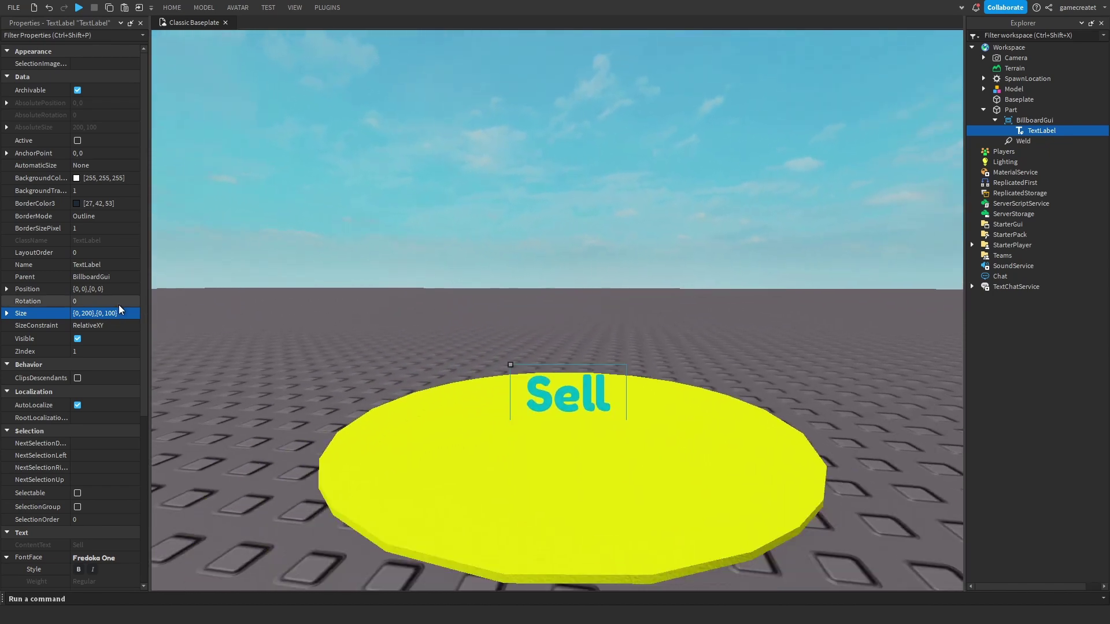
type("7")
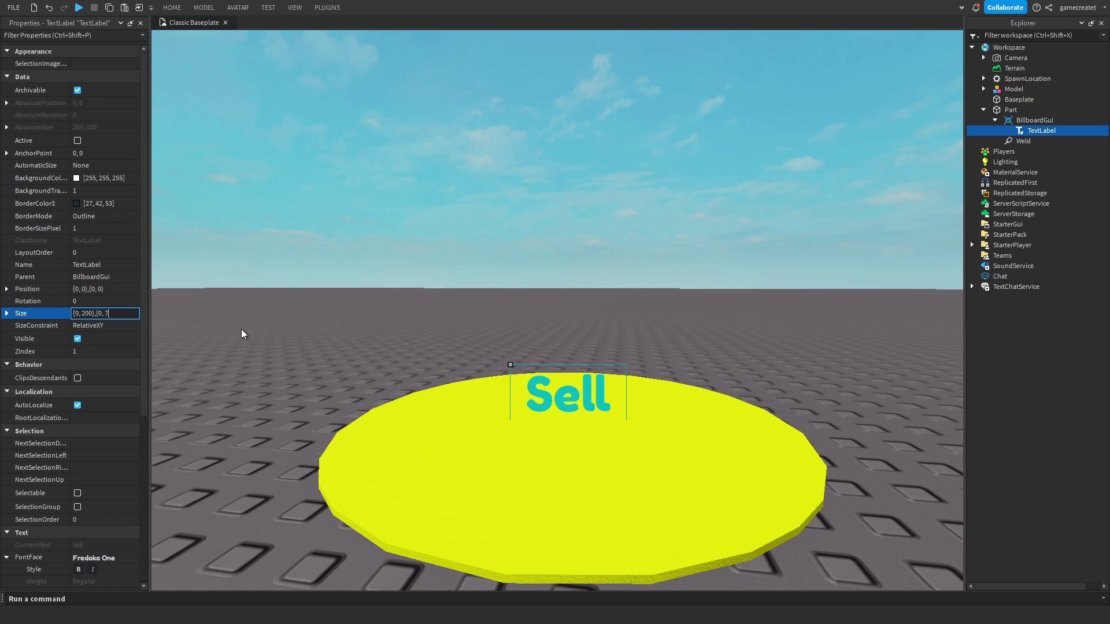
type("5")
key("Return")
- Rename the yellow pad's Part in the Workspace as SellPart
right_click_drag(241, 328, 490, 276)
scroll(491, 275, "down", 5)
key("w")
left_click(490, 275)
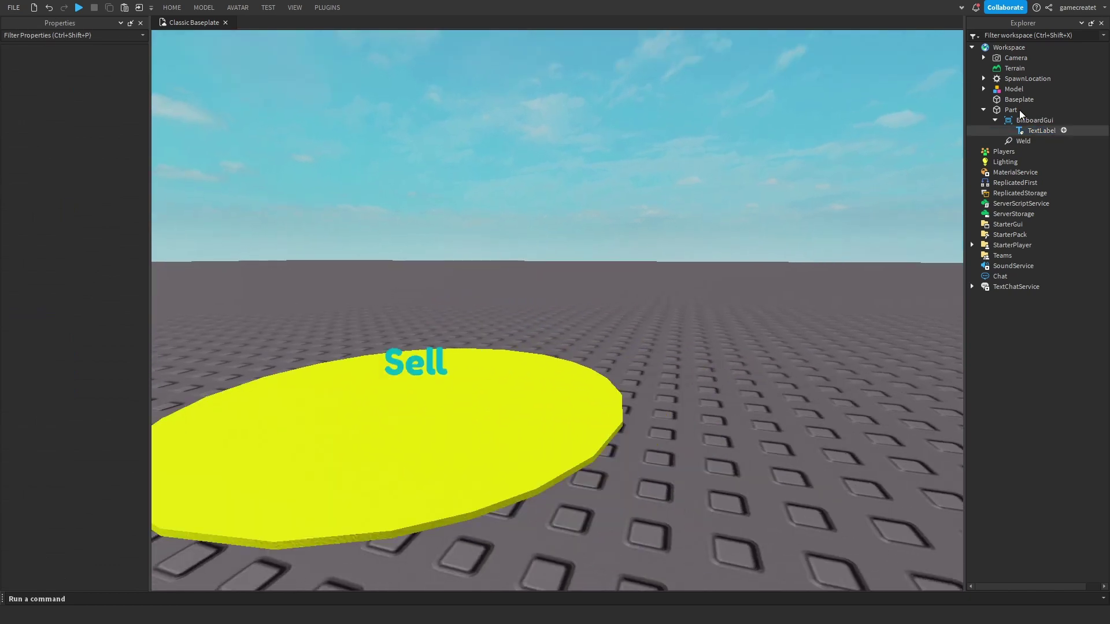
left_click(1012, 109)
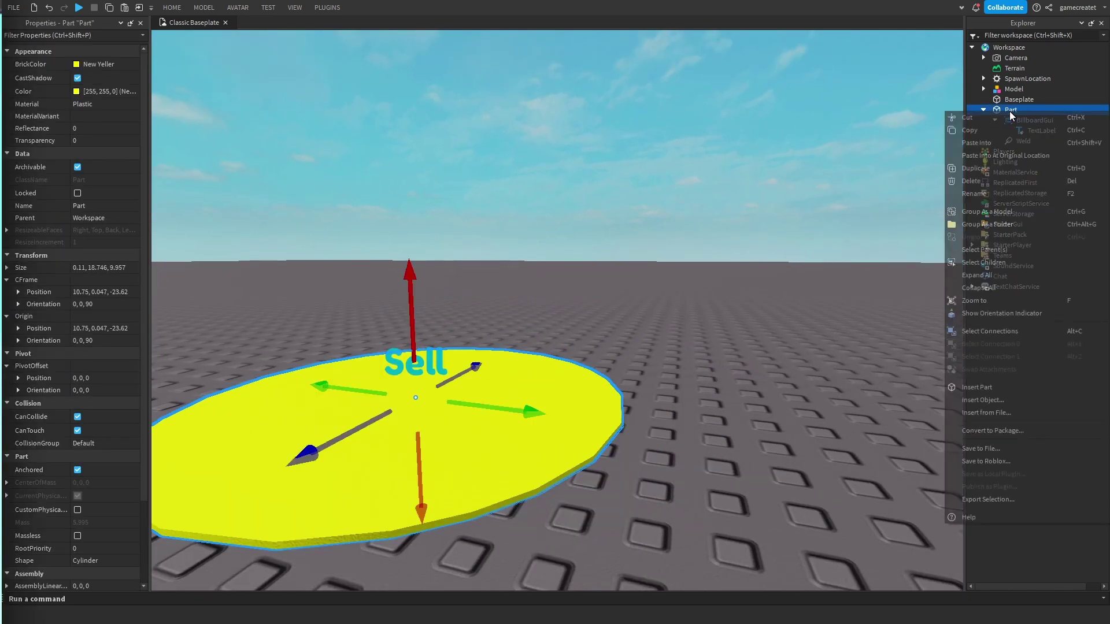
right_click(1013, 110)
left_click(787, 474)
key("BackSpace")
type("SellPa")
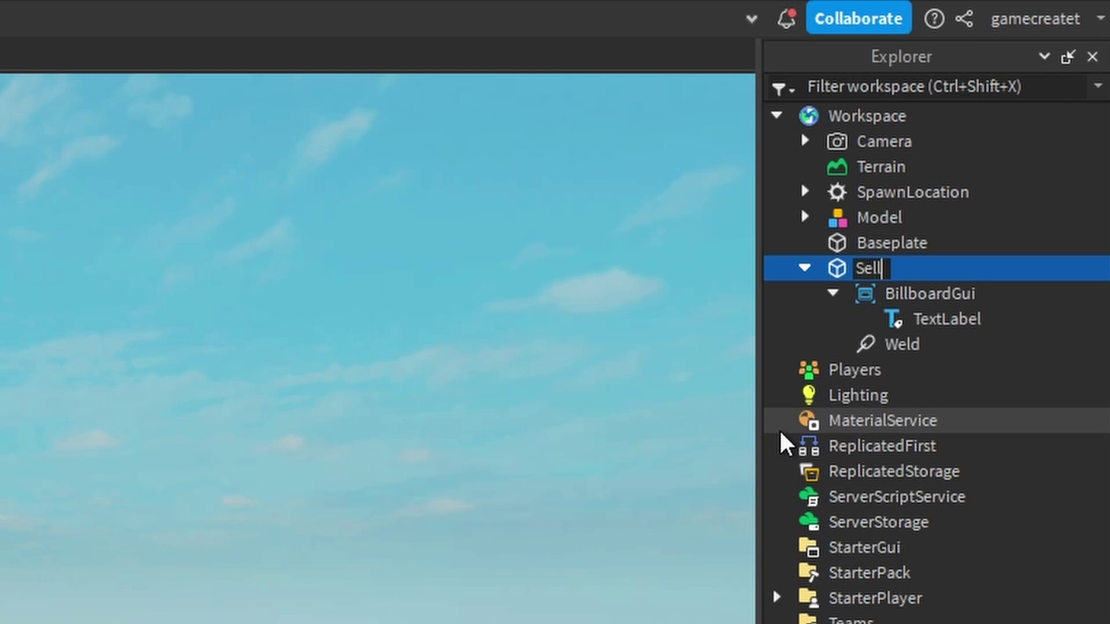
type("rt")
key("Return")
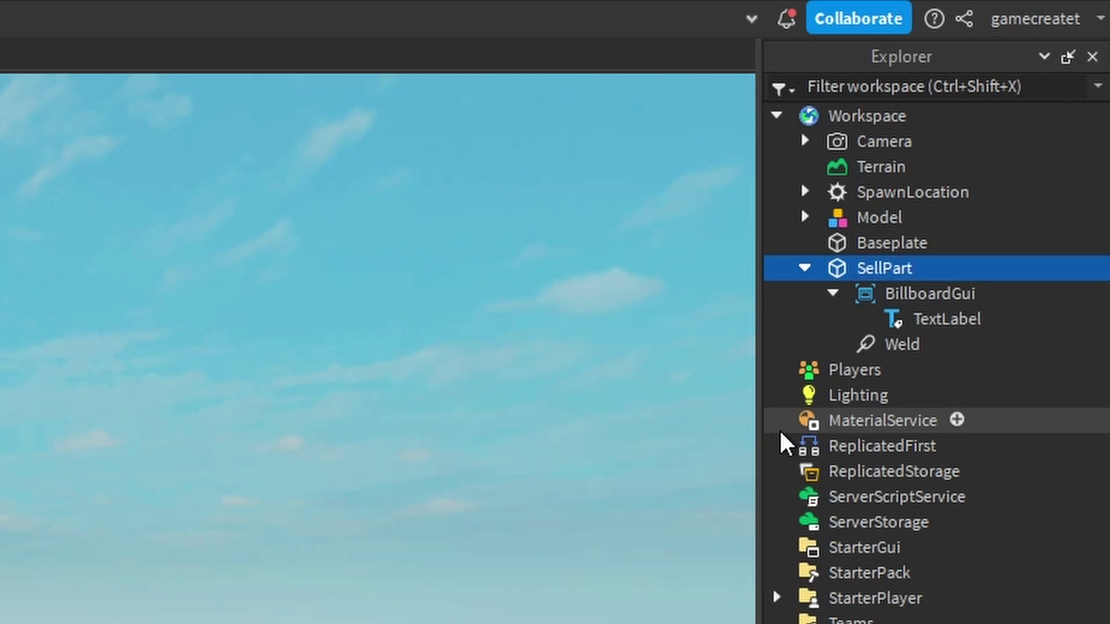
- Collapse the BillboardGui and insert a new Script into SellPart
left_click(823, 299)
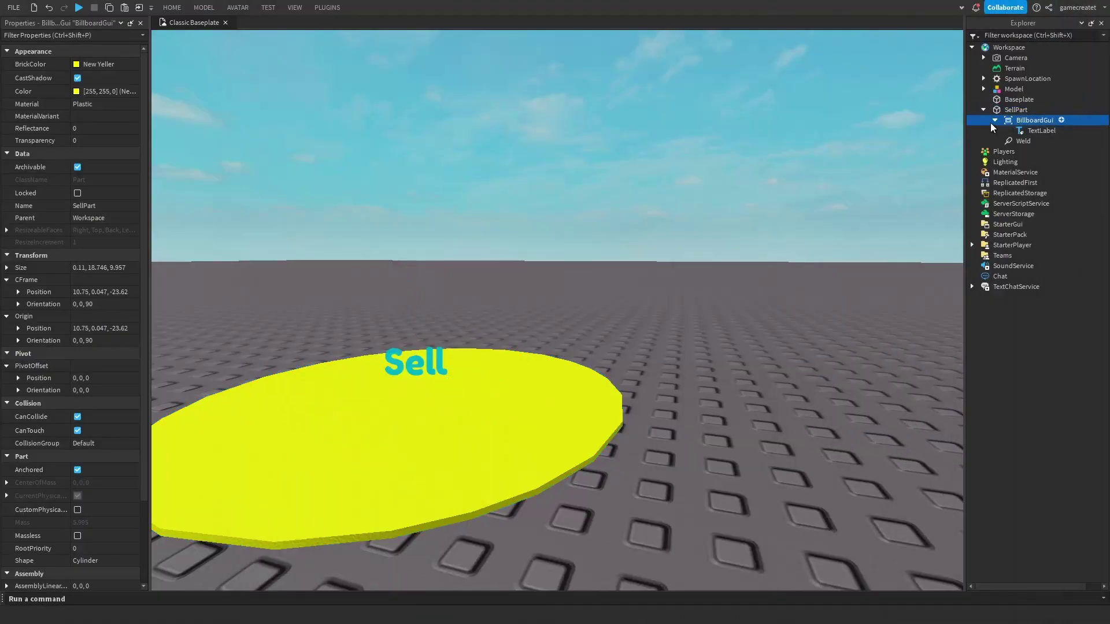
left_click(995, 121)
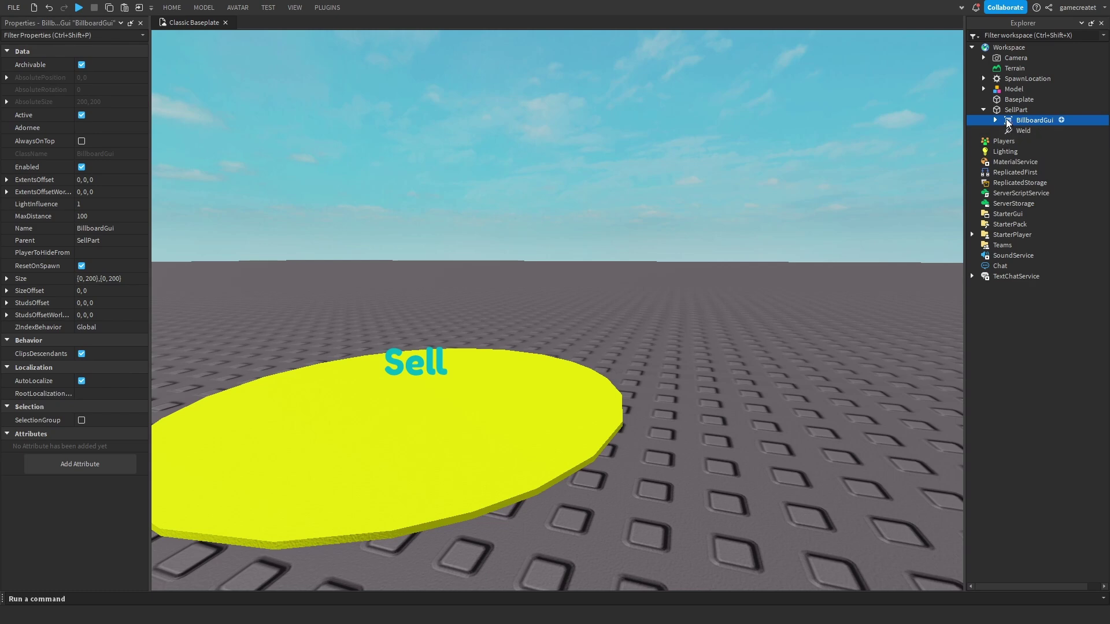
left_click(1035, 110)
left_click(1040, 109)
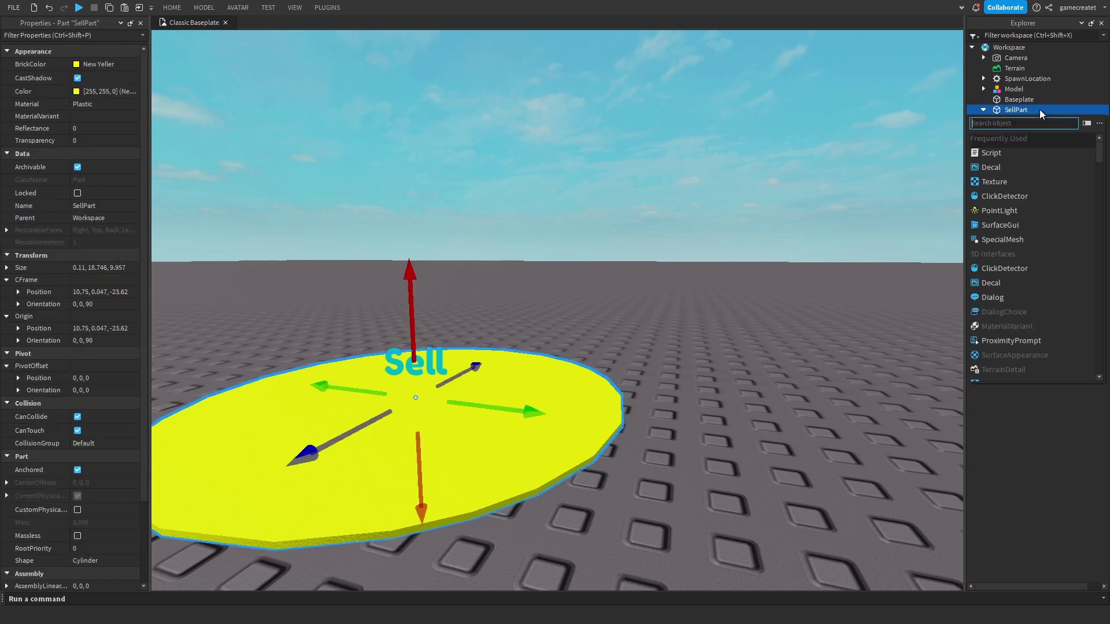
left_click(1010, 157)
- Replace the default code with a Touched handler that gets the player's leaderstats, resets Mushrooms to 0 and adds the Mushrooms value to Cash
left_click_drag(269, 39, 183, 53)
key("BackSpace")
type("script.Parent.Touched:Connect(function(hit)  \tlocal hum = hit.Parent:FindFirstChildOfClass(\"Humanoid\")  \tif hum then  \t\tlocal player = game.Players:GetPlayerFromCharacter(hit.Parent) \t\tlocal stats = player:WaitForChild(\"leaderstats\")  \t\tlocal cash = stats:FindFirstChild(\"Cash\") \t\tlocal Mushrooms = stats :FindFirstChild(\"Mushrooms\")  \t\tlocal CashToGive = Mushrooms.Value  \t\tMushrooms.Value = 0  \t\tcash.Value += CashToGive    \tend  end)")
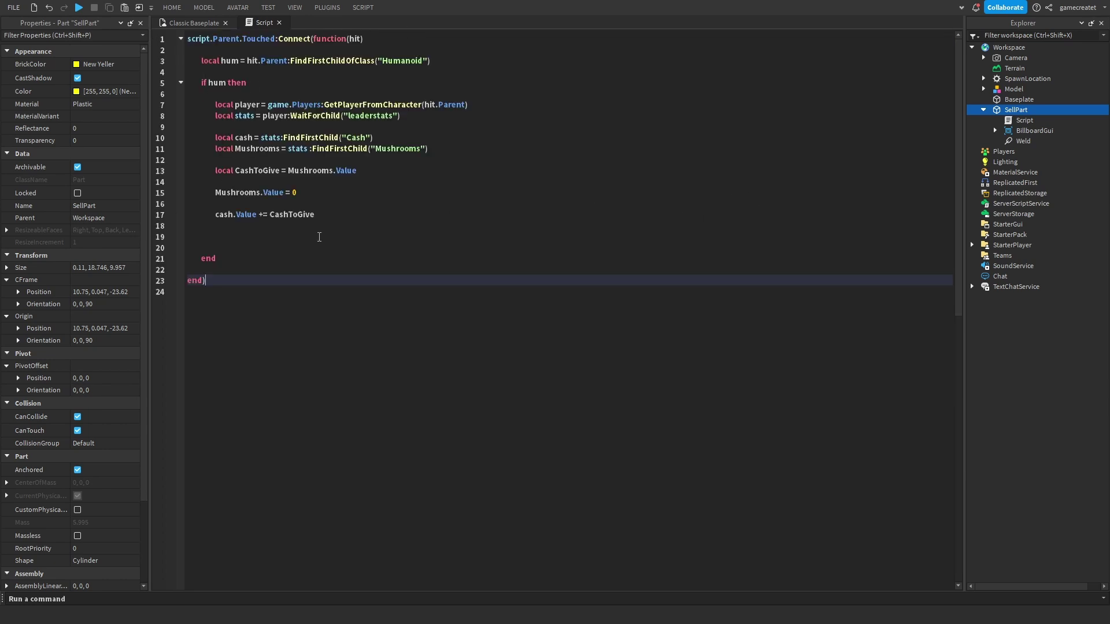
- Rename the script inside SellPart as SellScript
right_click(1025, 120)
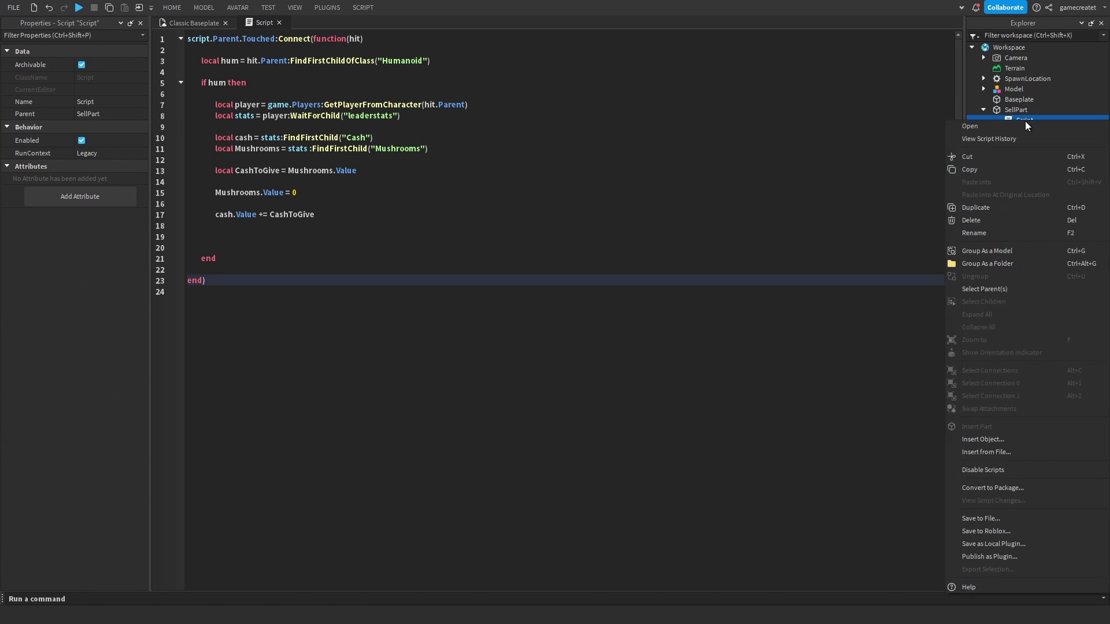
left_click(981, 231)
type("Sel")
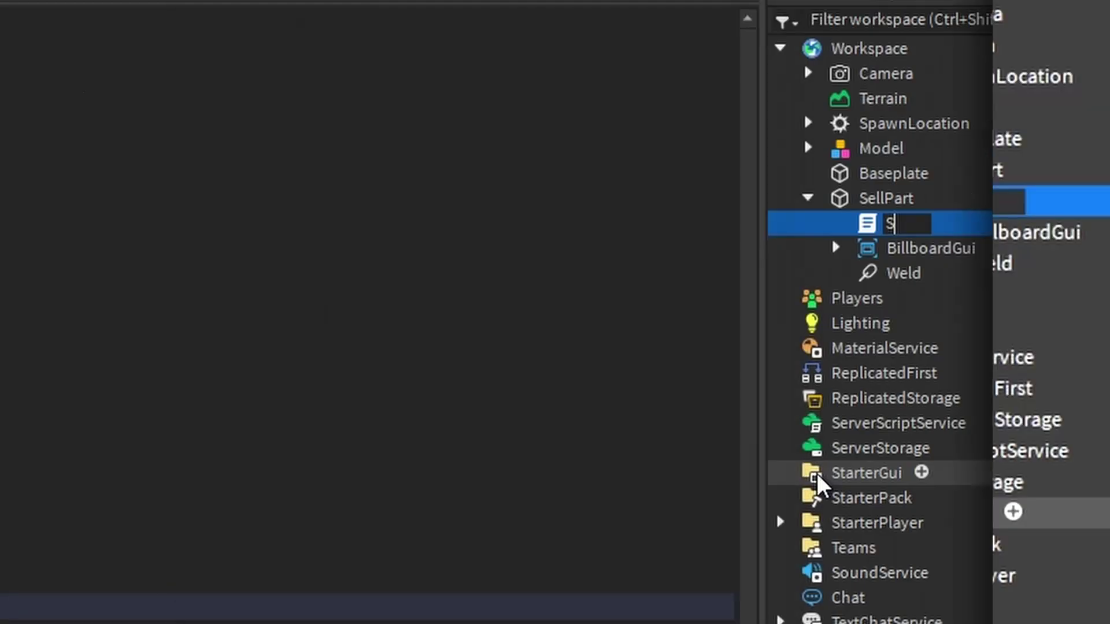
type("lScri")
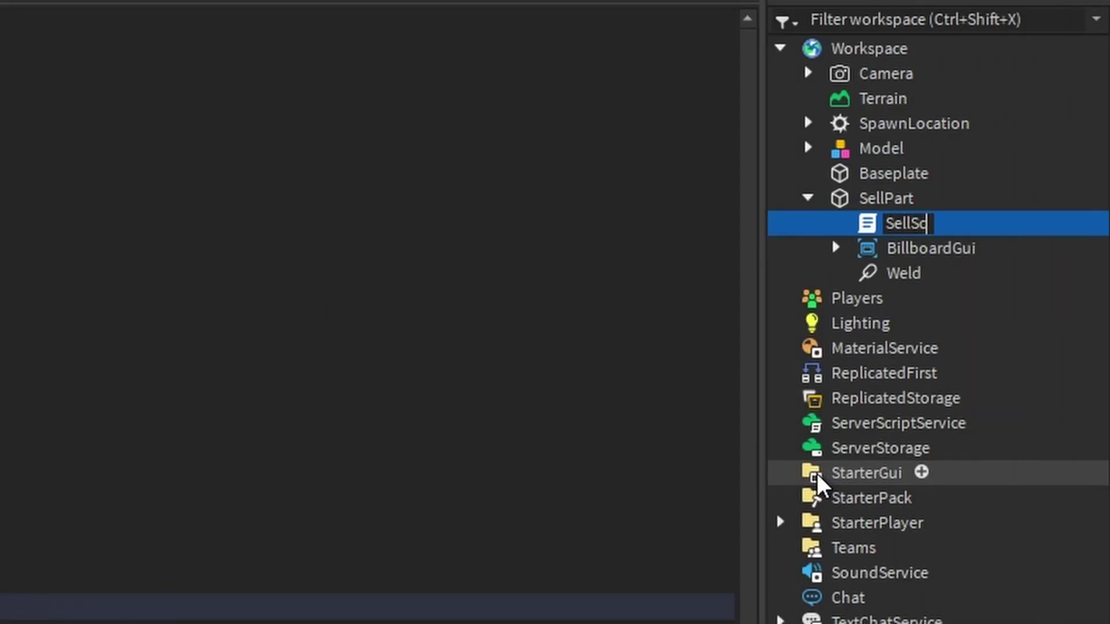
type("pt")
key("Return")
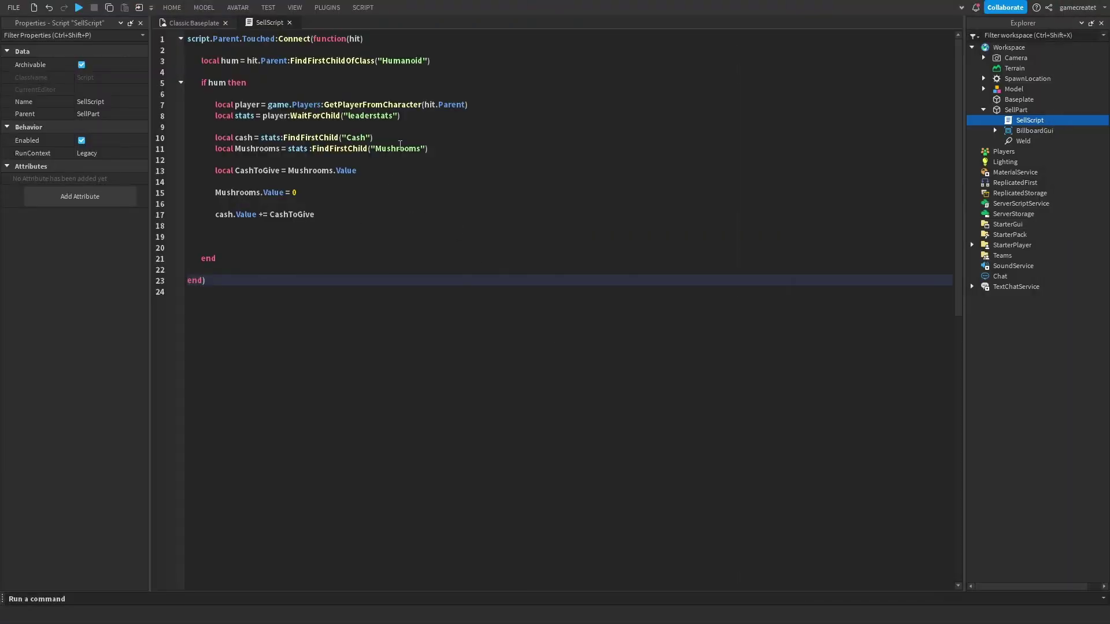
- Highlight the "leaderstats" reference in SellScript and return to the 3D view of the sell pad
left_click_drag(391, 115, 349, 117)
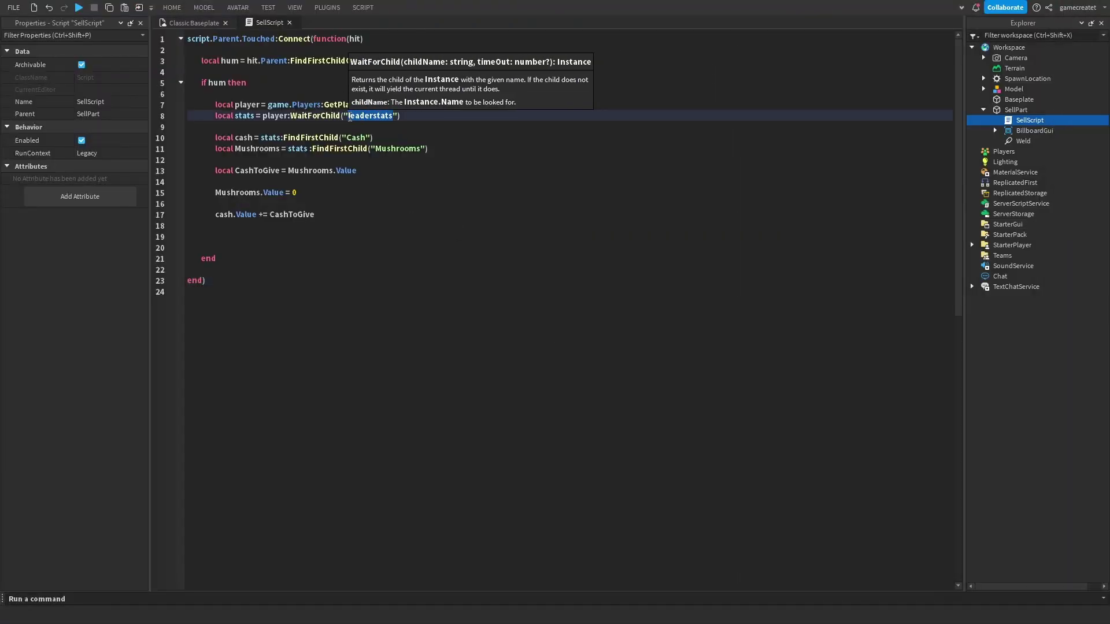
left_click(177, 24)
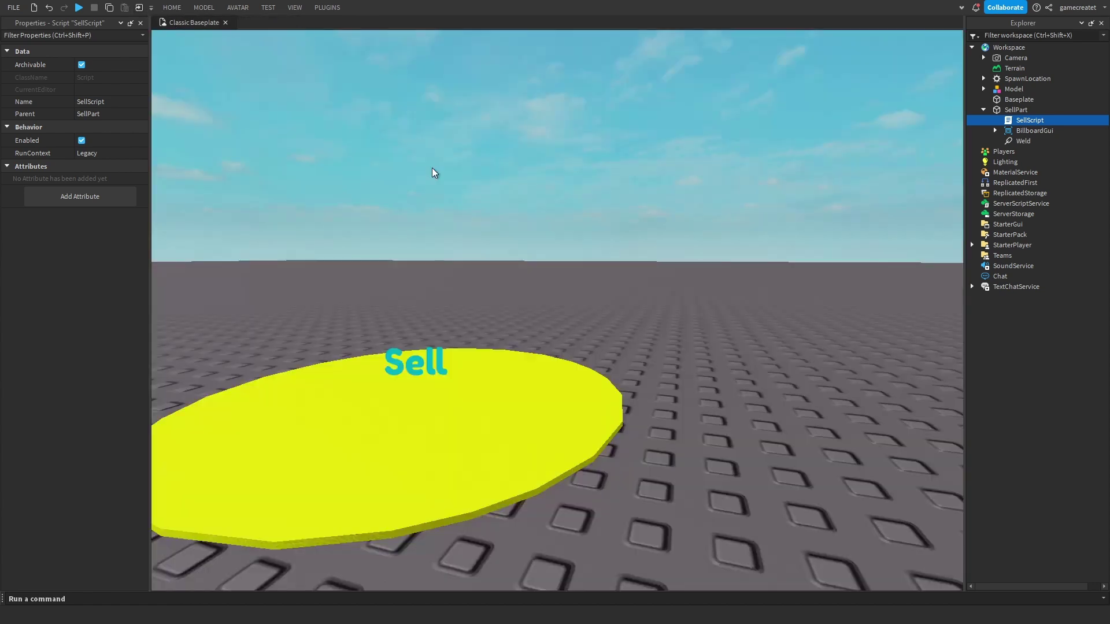
right_click_drag(472, 188, 526, 174)
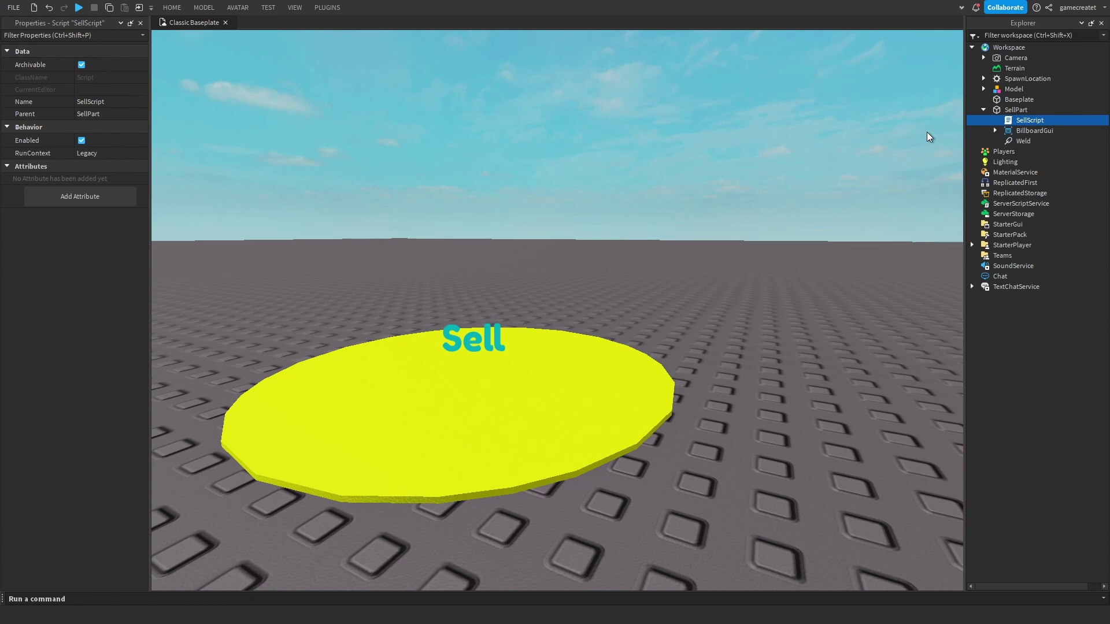
- Add a script to ServerScriptService that gives each joining player a leaderstats folder with Mushrooms and Cash IntValues set to 0
left_click(1031, 204)
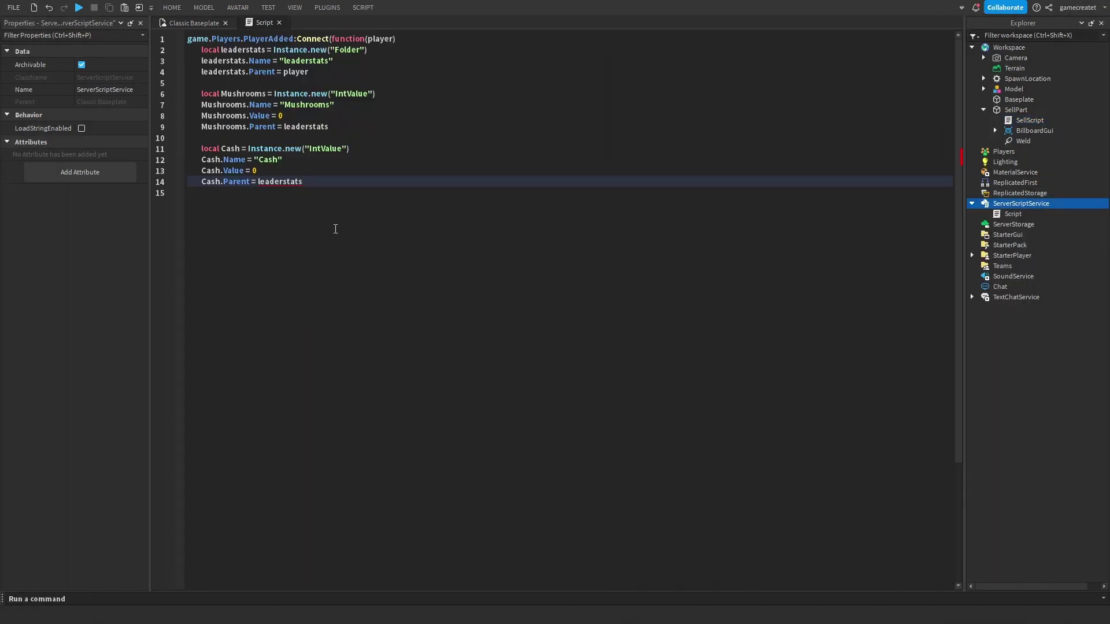
key("Return")
type("e")
key("Tab")
left_click(394, 303)
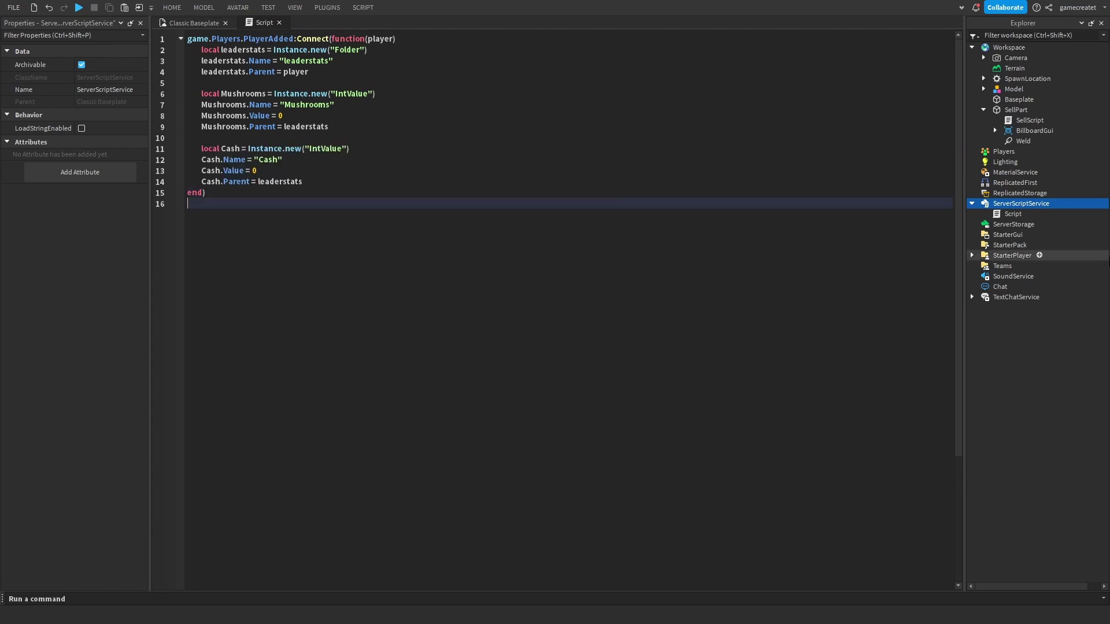
- Rename the script in ServerScriptService as leaderstats
right_click(1009, 214)
left_click(974, 115)
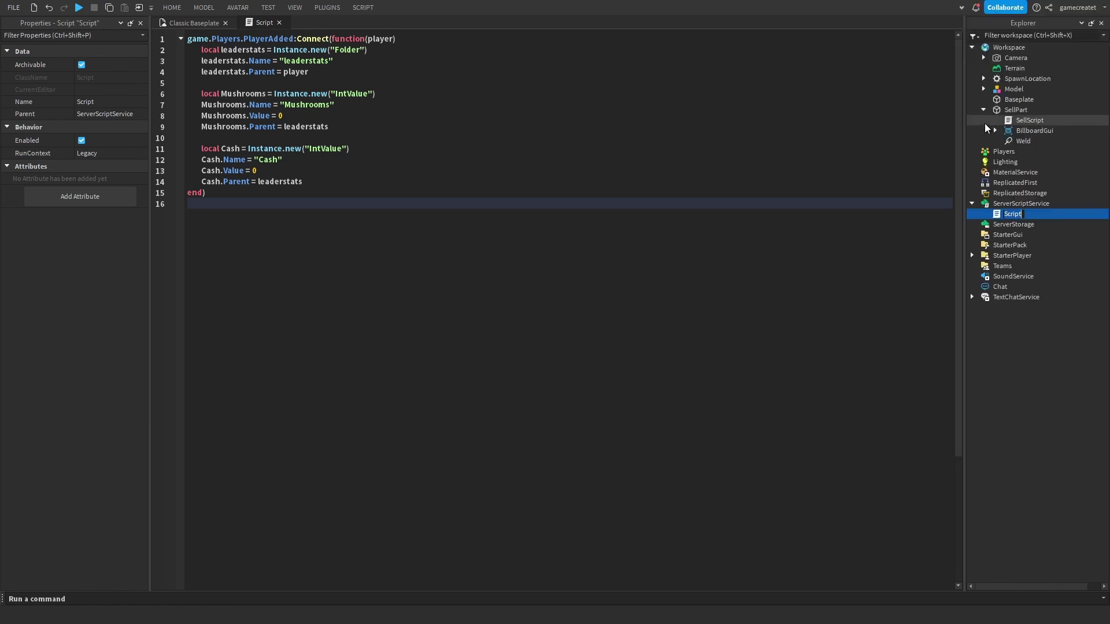
type("leaderstats")
key("Return")
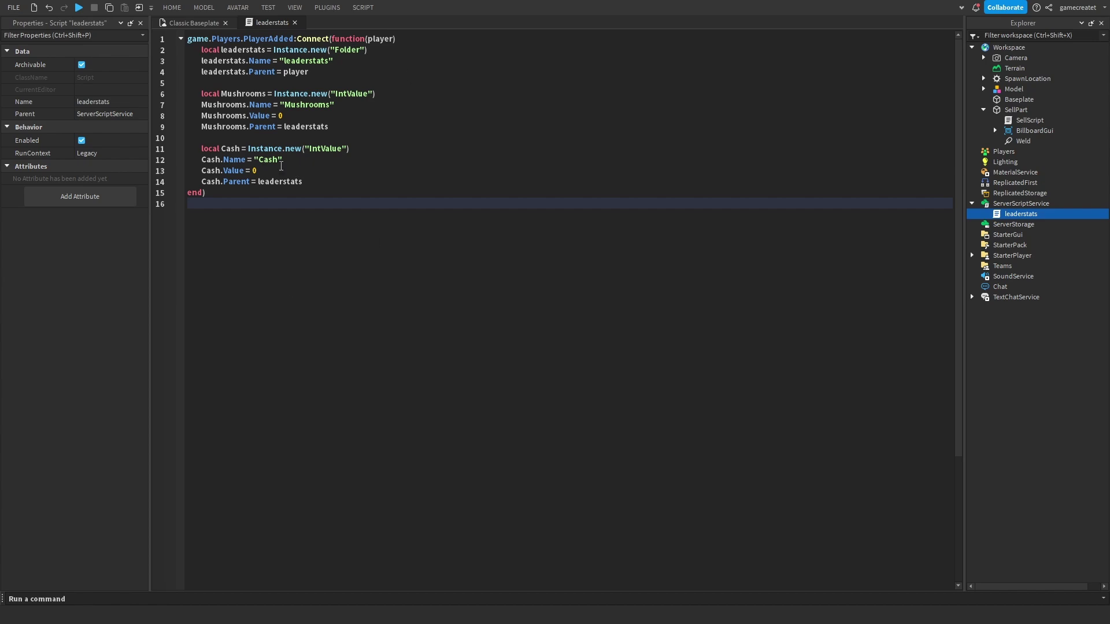
- Close the leaderstats script and move the mushroom model along its X axis toward the sell pad
left_click(193, 25)
left_click(295, 23)
right_click_drag(505, 181, 505, 181)
key("w")
left_click_drag(466, 238, 557, 325)
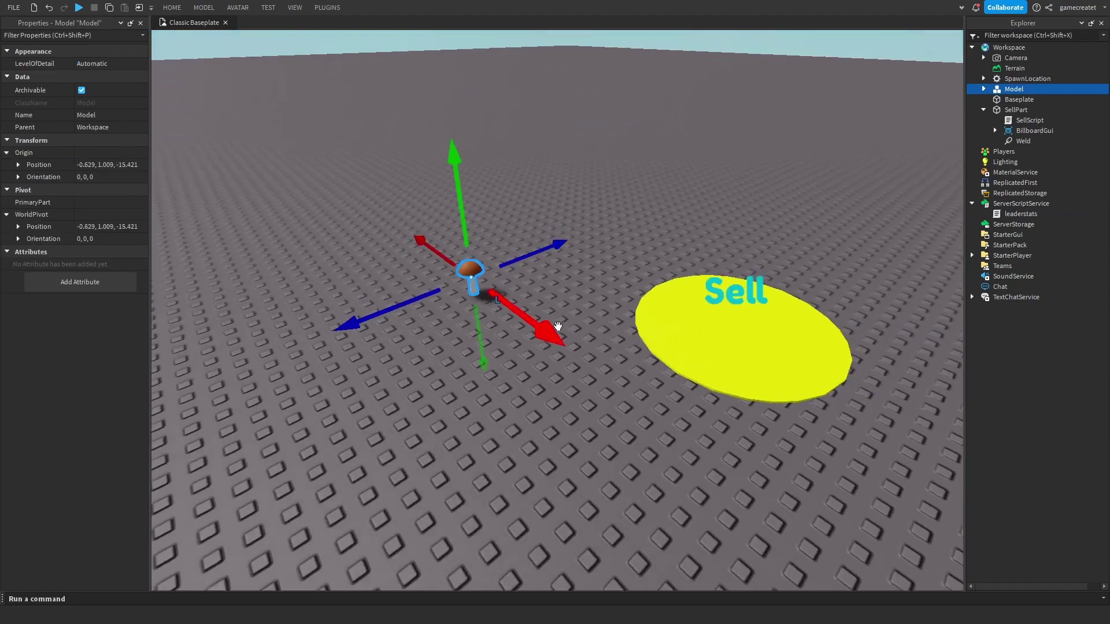
scroll(557, 325, "up", 2)
left_click(531, 265)
- Select the SpawnLocation and frame it together with the mushroom and sell pad
right_click_drag(531, 265, 449, 213)
key("w")
key("a")
key("s")
right_click_drag(379, 176, 251, 277)
left_click(338, 229)
key("f")
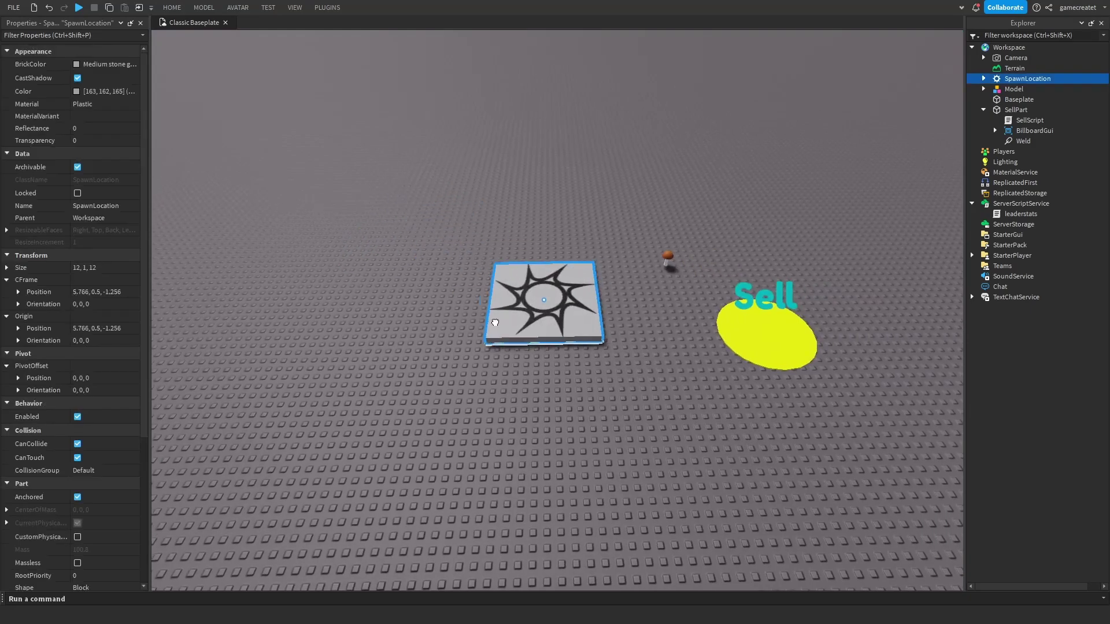
left_click(463, 166)
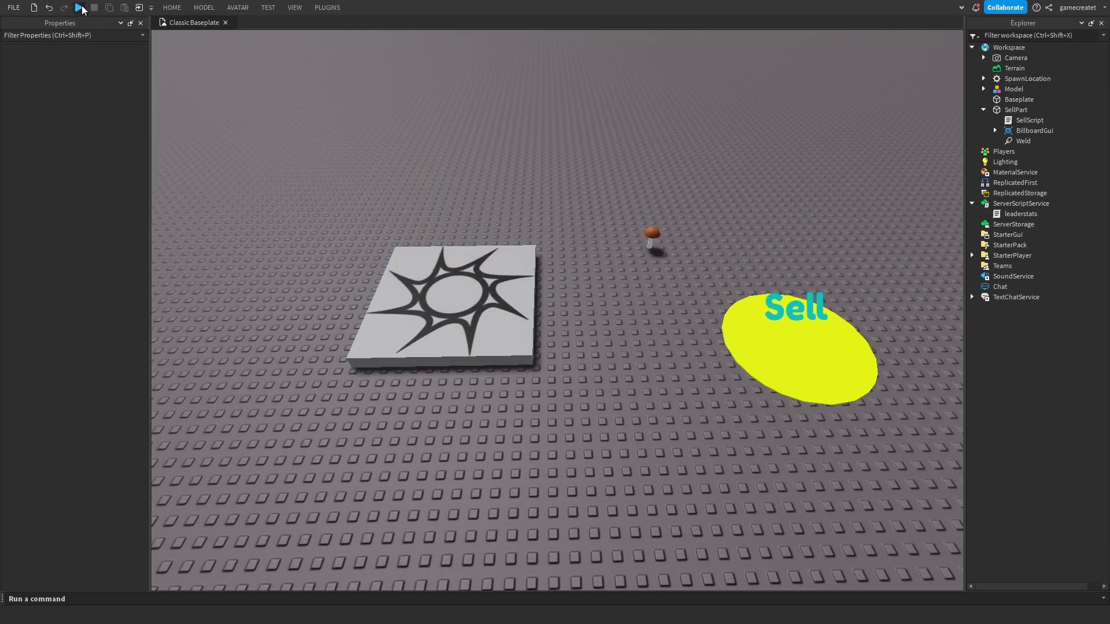
- Start a playtest and walk the character into the mushroom to collect it
left_click(80, 8)
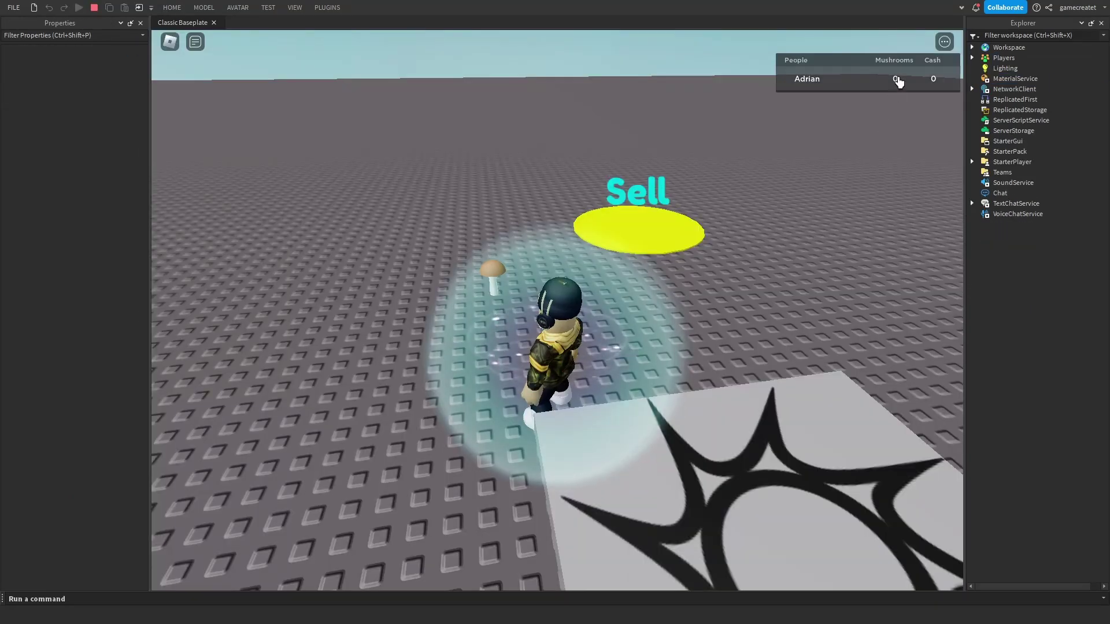
right_click_drag(856, 112, 634, 228)
key("w")
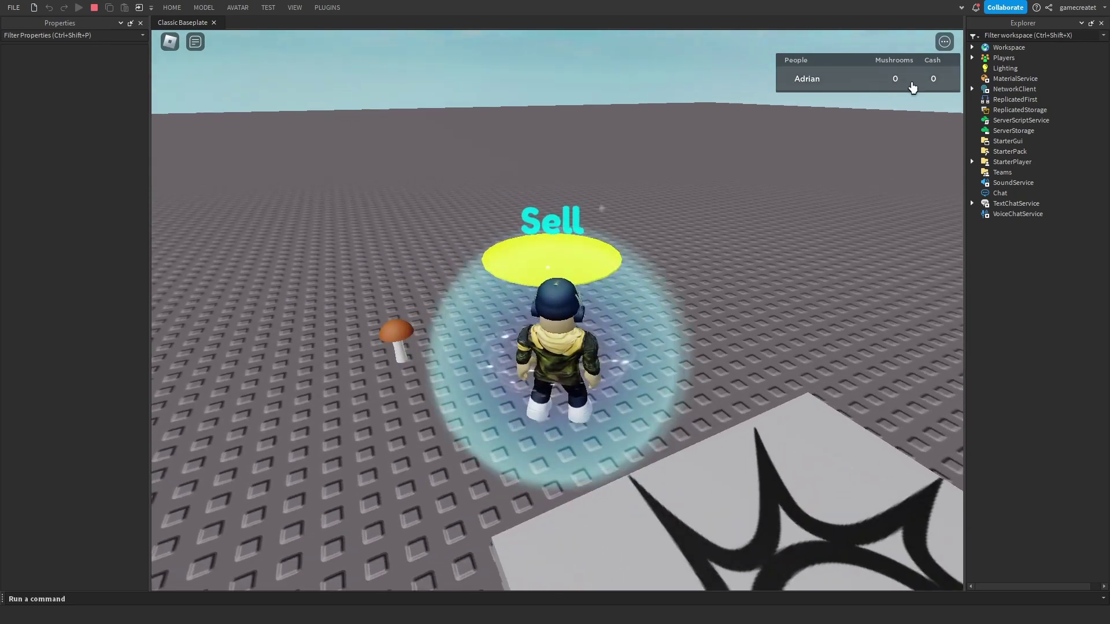
right_click_drag(812, 218, 810, 219)
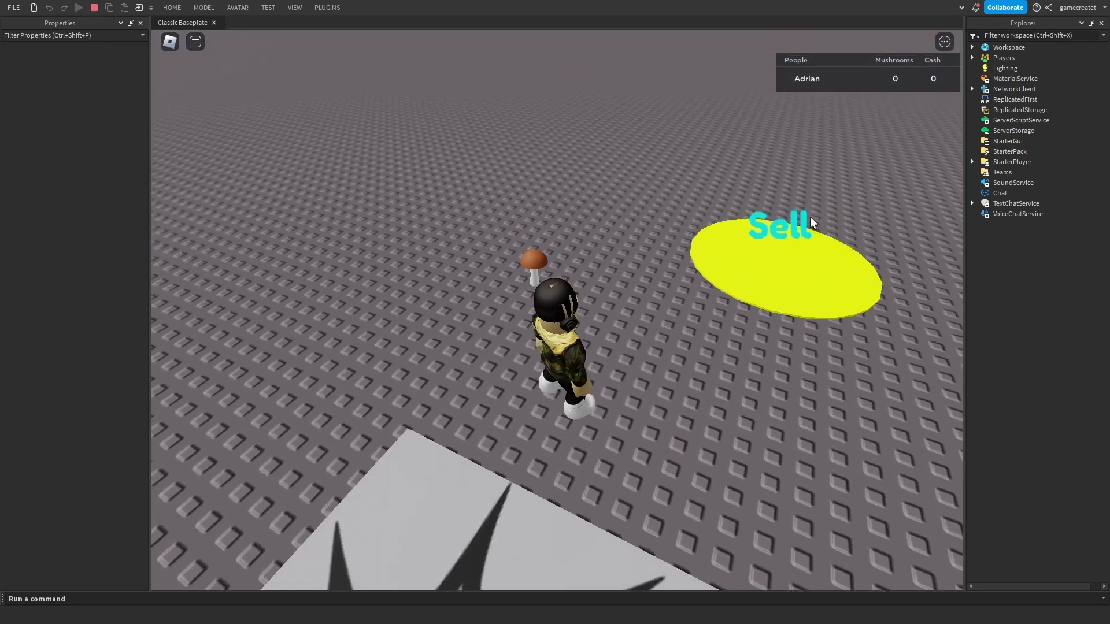
key("w")
key("s")
key("d")
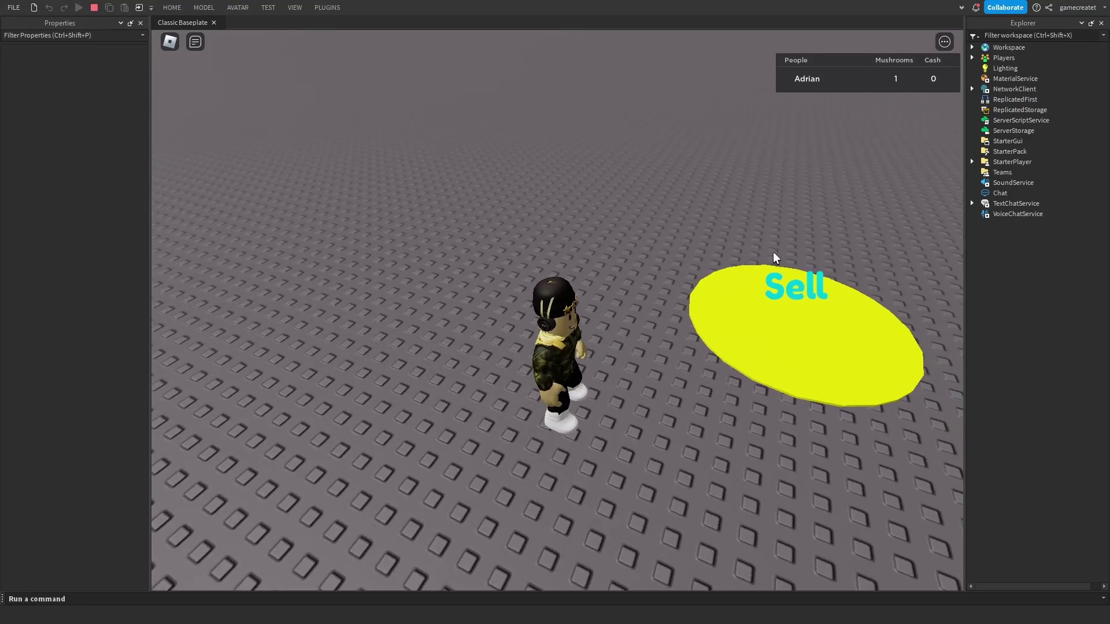
- Walk the character onto the sell pad to sell the mushroom, and return to the spawn location
right_click_drag(773, 252, 774, 253)
key("w")
key("d")
key("s")
key("a")
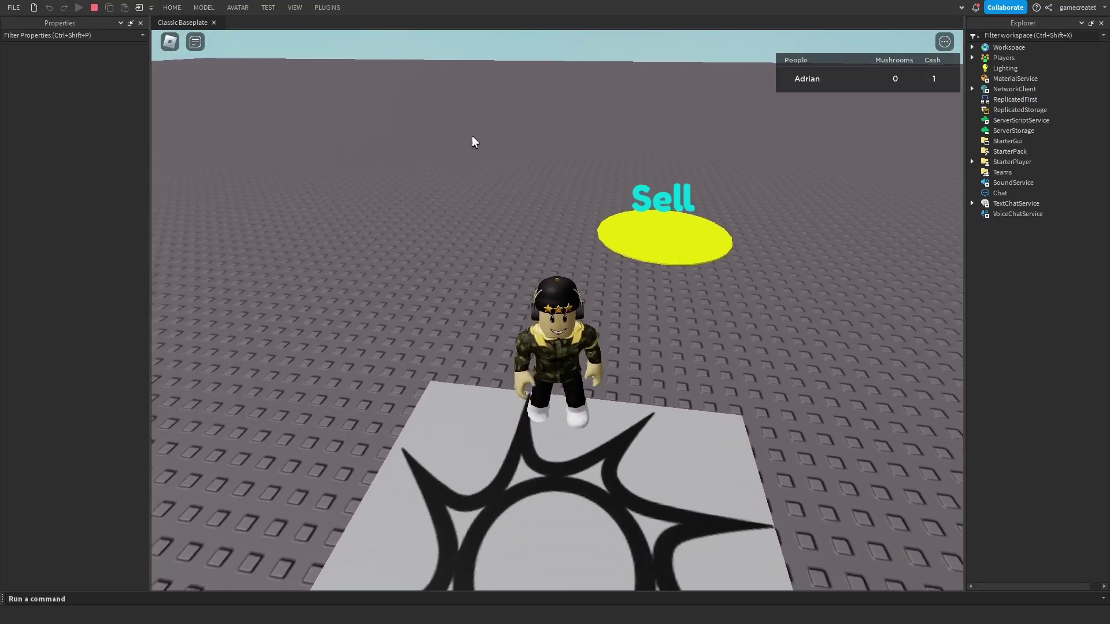
- Walk the character back to the sell pad with no mushrooms to sell, and stop the playtest
key("w")
key("d")
right_click_drag(472, 137, 473, 137)
key("a")
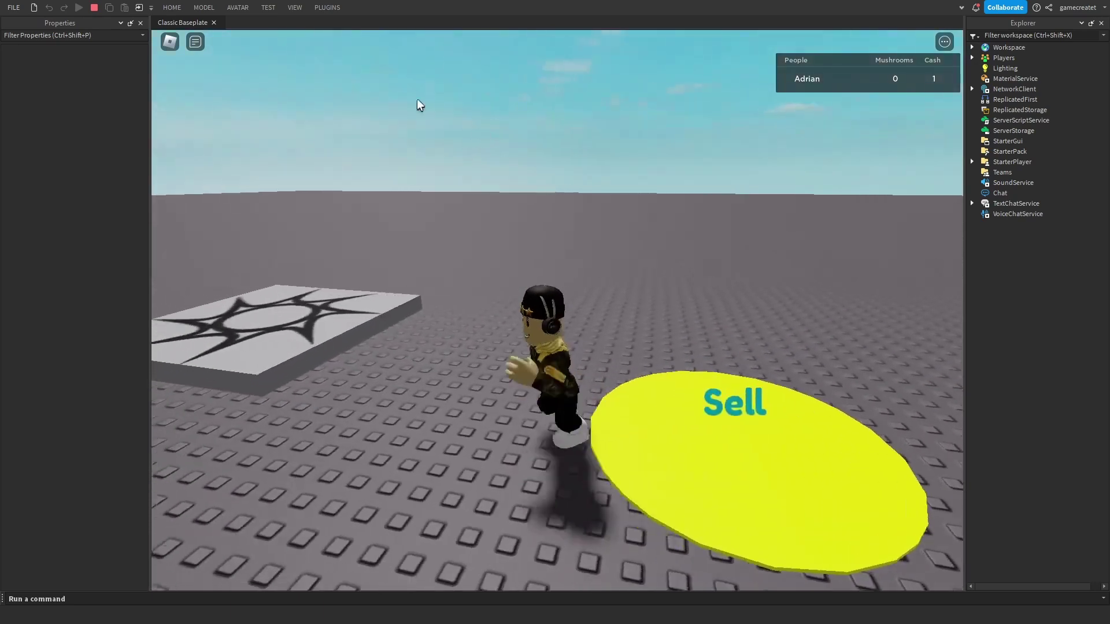
left_click(95, 7)
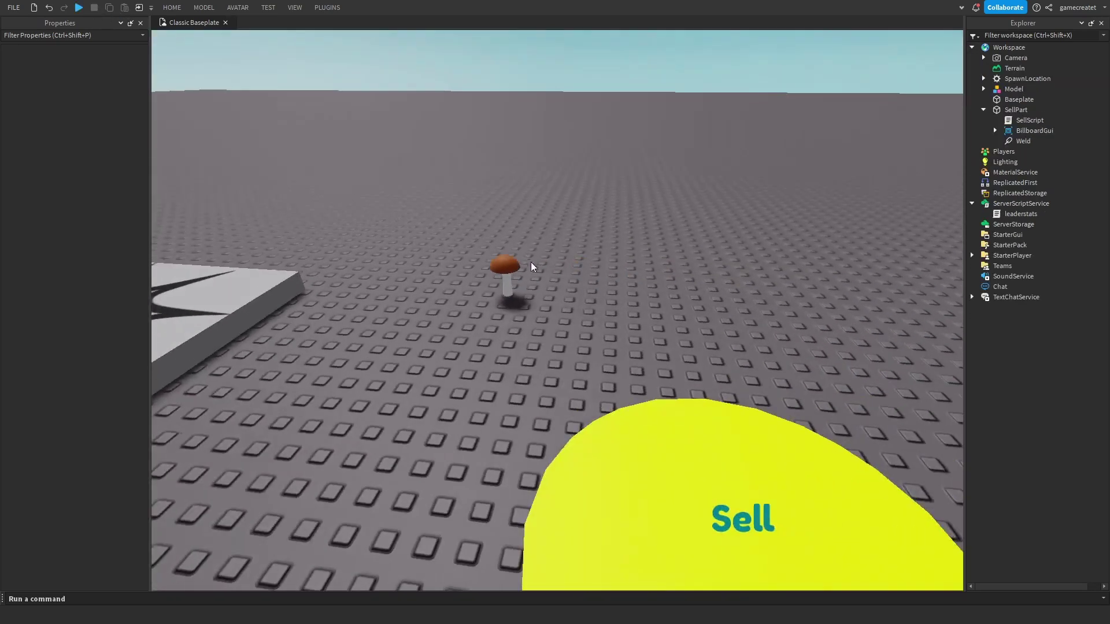
- Duplicate the mushroom model and move the copy beside the original
left_click(519, 264)
left_click(174, 10)
left_click(113, 52)
key("ctrl+d")
left_click_drag(613, 284, 698, 288)
- Duplicate the two mushroom models together and move the copies into a second row
left_click(501, 265)
left_click(588, 269, "ctrl")
right_click_drag(630, 252, 630, 253)
key("ctrl+d")
left_click_drag(629, 254, 577, 248)
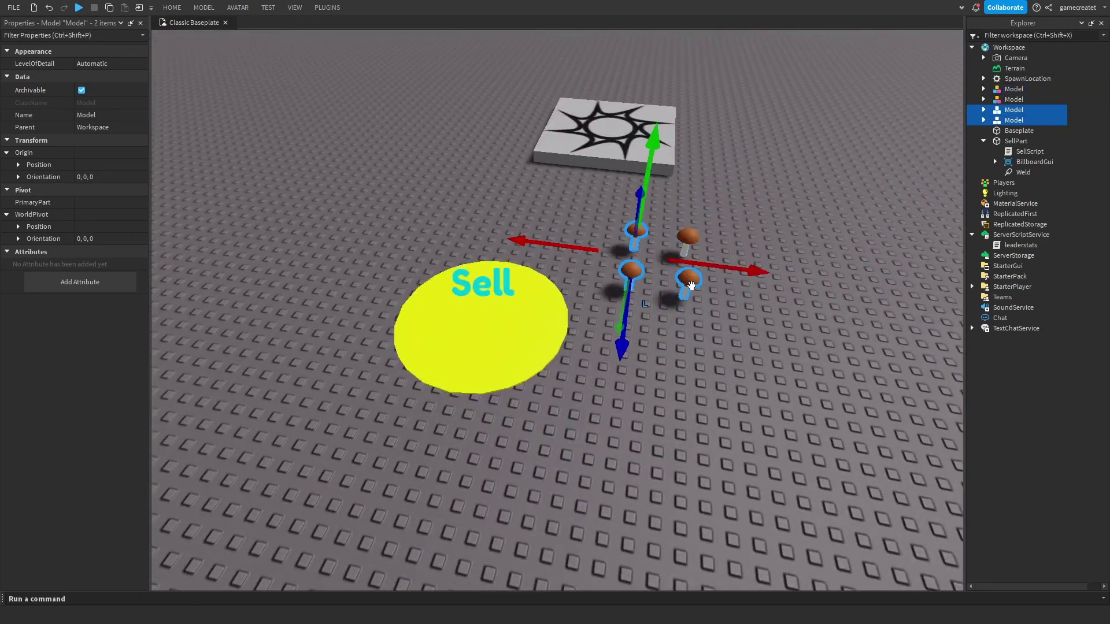
- Duplicate all four mushroom models, move the copies beside the originals to make eight, and clear the selection
left_click(692, 282, "ctrl")
left_click(689, 247, "ctrl")
key("ctrl+d")
key("d")
mouse_move(723, 262)
left_mouse_down()
mouse_move(793, 283)
mouse_move(713, 271)
left_mouse_up()
left_click(768, 353)
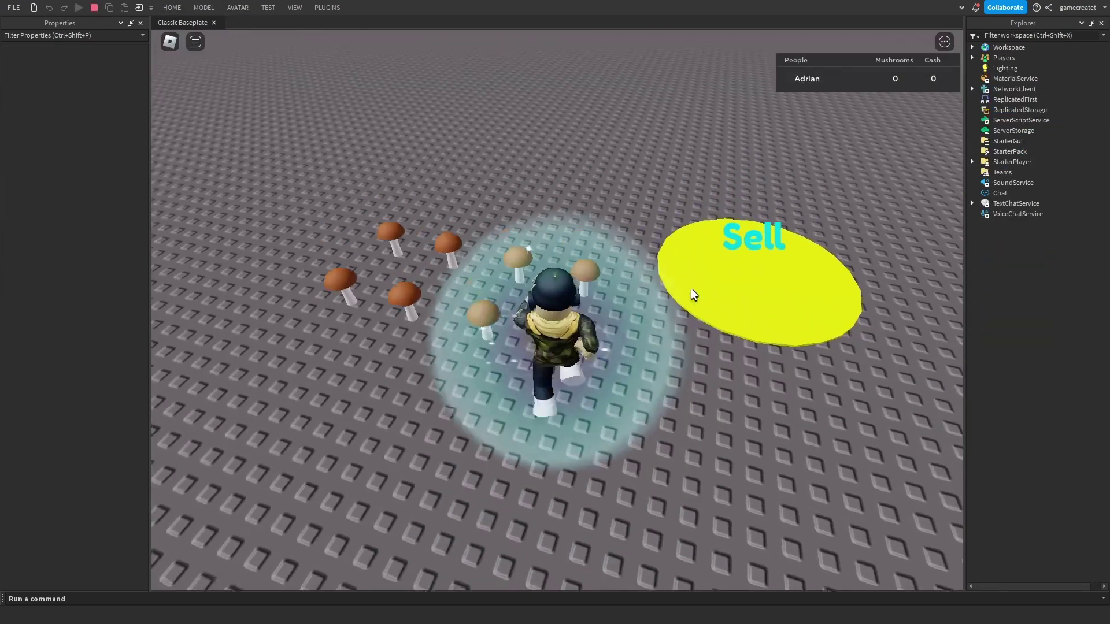
- Playtest again, collecting all eight mushrooms with the character and walking onto the sell pad to sell them
key("w")
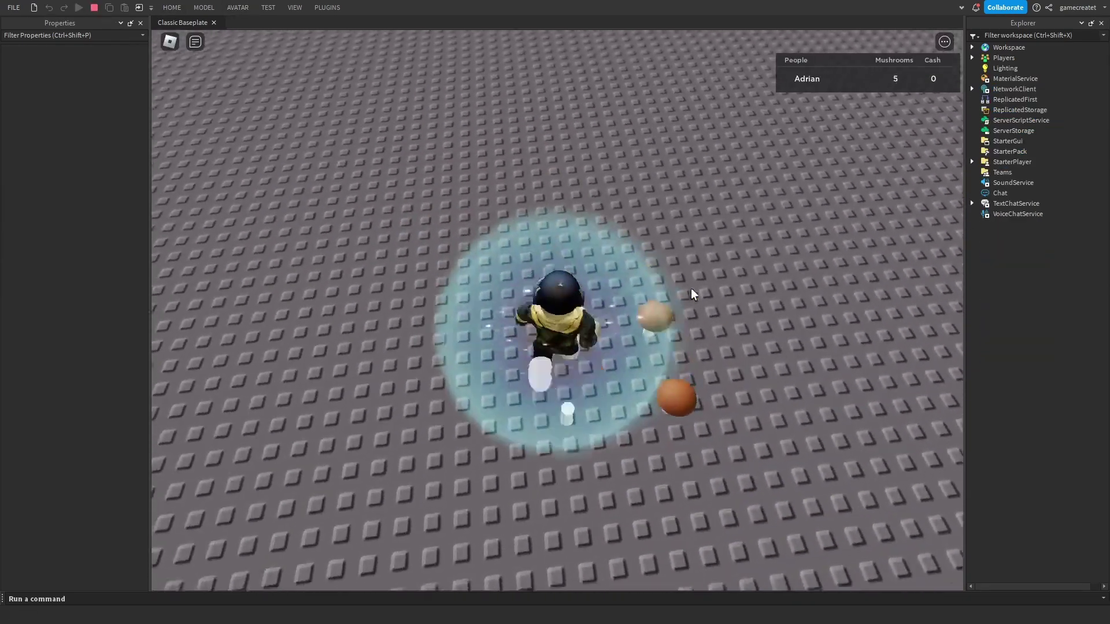
key("s")
right_click_drag(691, 288, 802, 170)
key("d")
key("w")
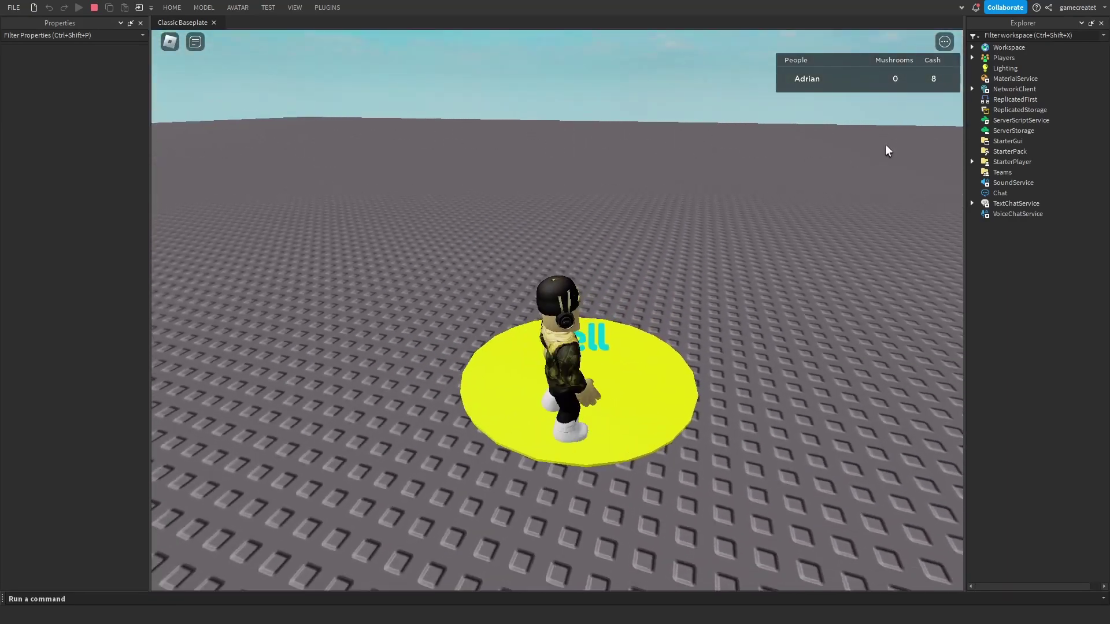
key("s")
key("a")
key("w")
right_click_drag(767, 182, 767, 181)
key("a")
key("s")
key("d")
key("s")
scroll(767, 181, "up", 3)
key("w")
key("s")
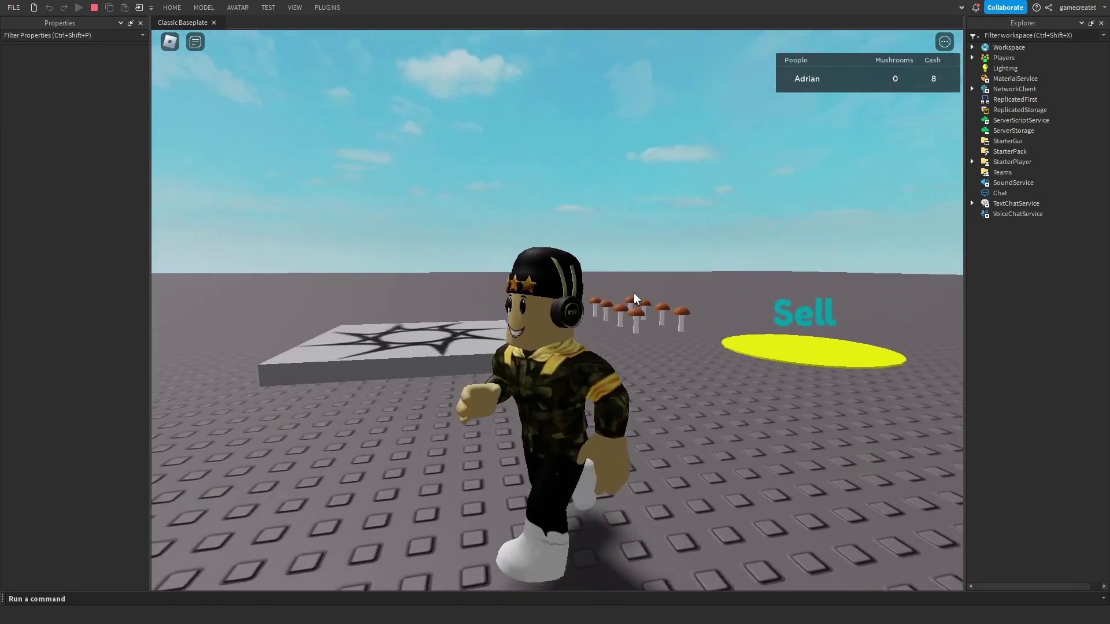
right_click_drag(637, 292, 637, 293)
scroll(637, 292, "up", 1)
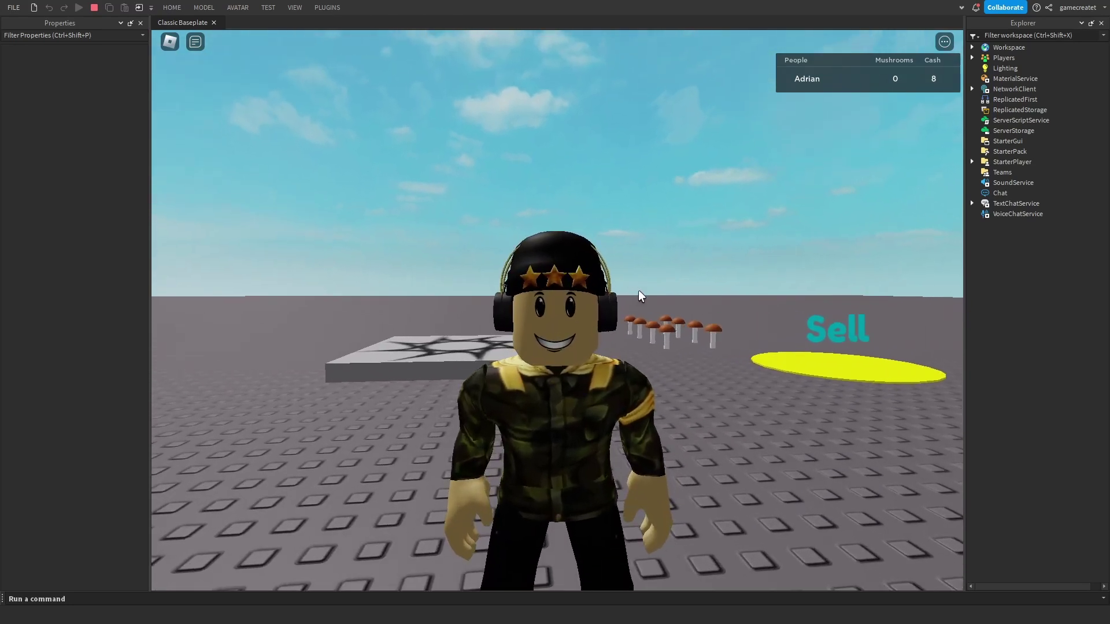